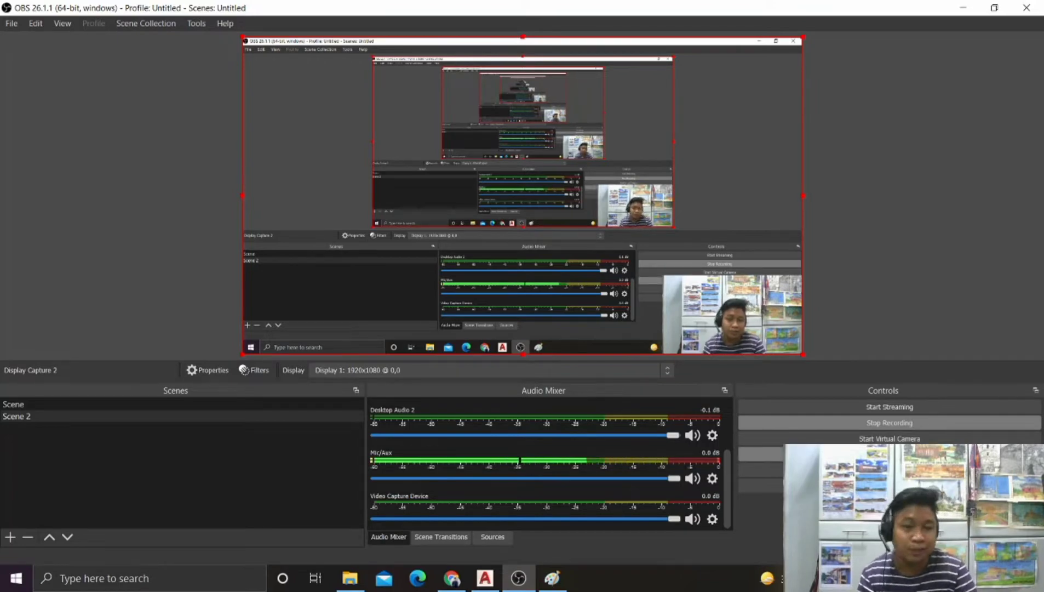
Scroll through the scale-ruler video's YouTube comments, then minimize Chrome
click(451, 578)
scroll(477, 400, up, 5)
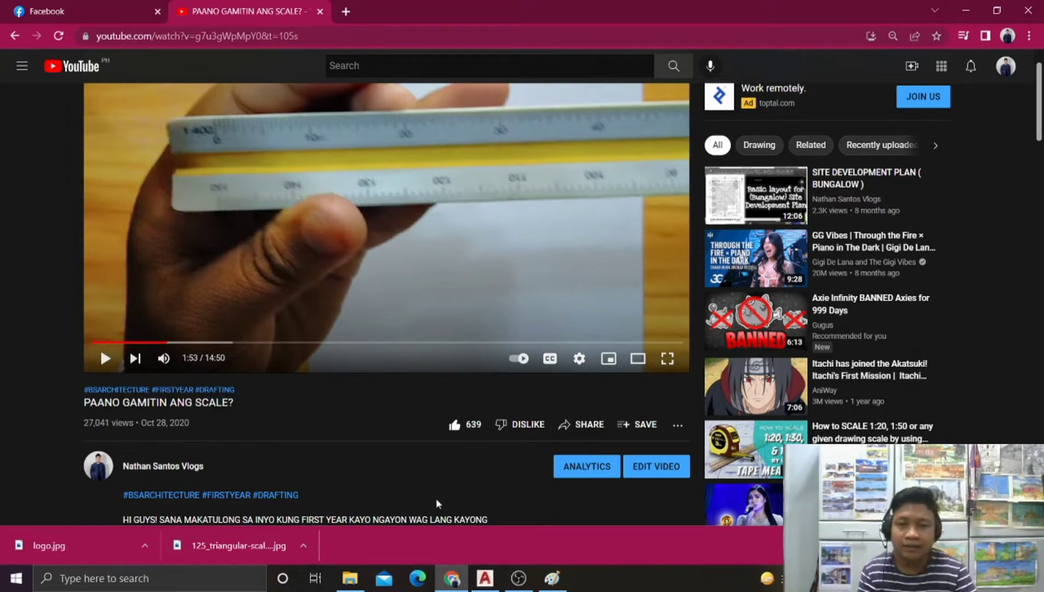
scroll(436, 473, down, 3)
scroll(435, 474, down, 2)
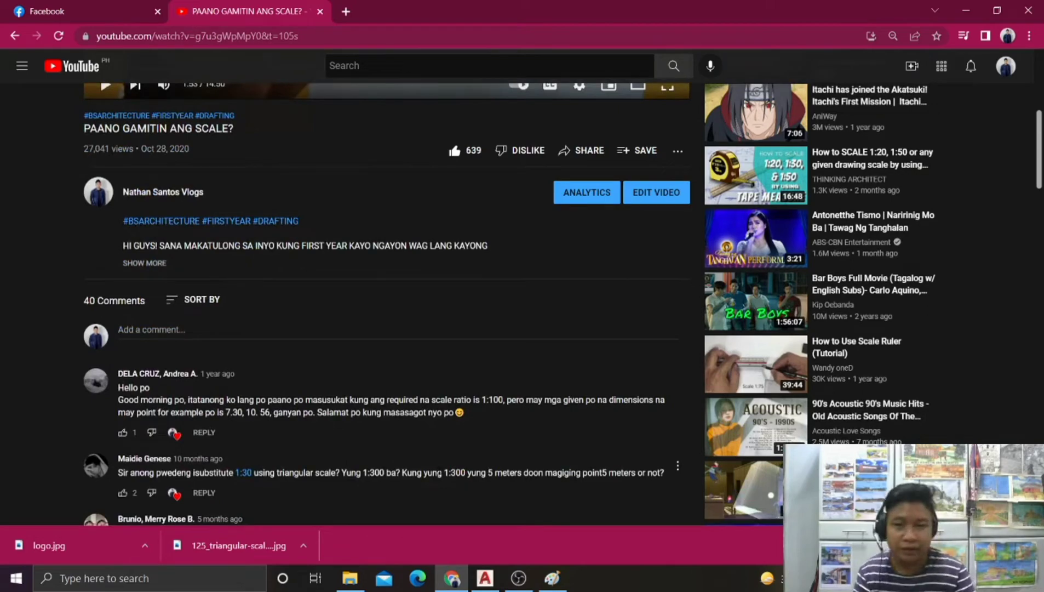
scroll(441, 458, down, 2)
scroll(442, 454, down, 1)
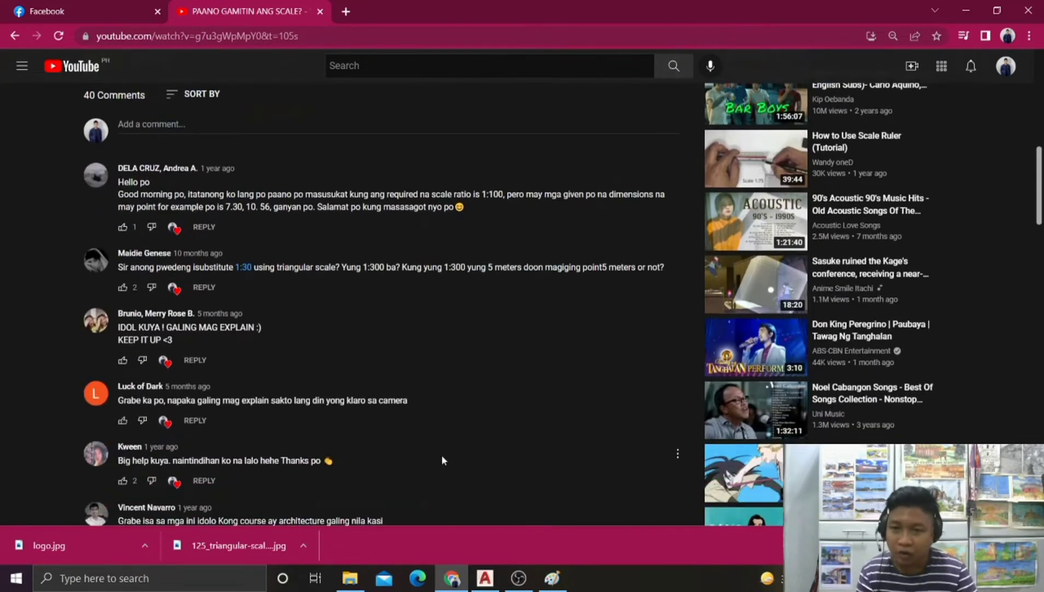
scroll(441, 454, down, 1)
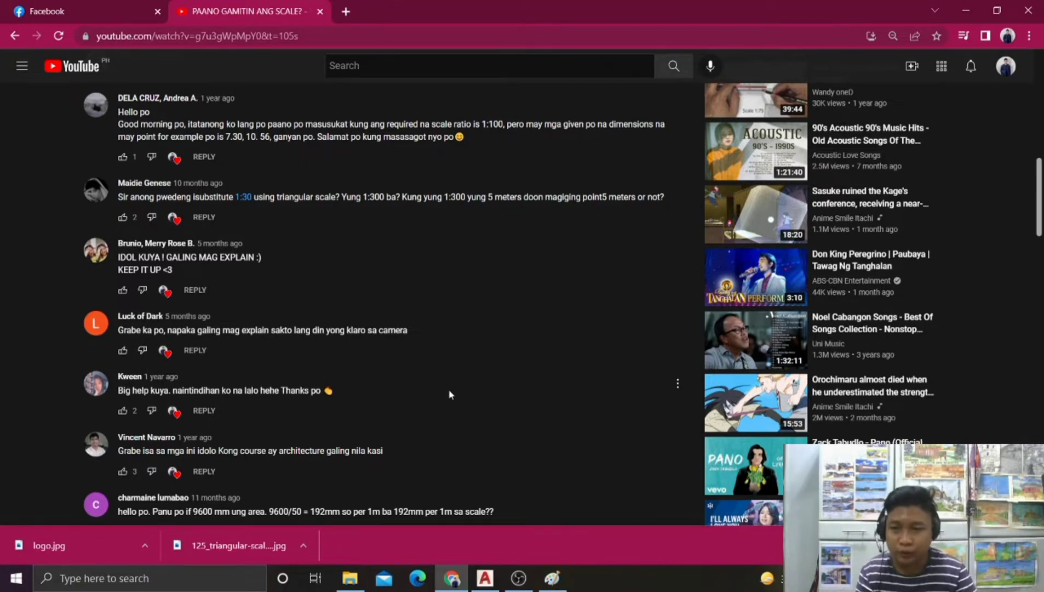
scroll(449, 393, down, 5)
scroll(449, 393, down, 1)
scroll(449, 394, down, 2)
scroll(449, 394, down, 1)
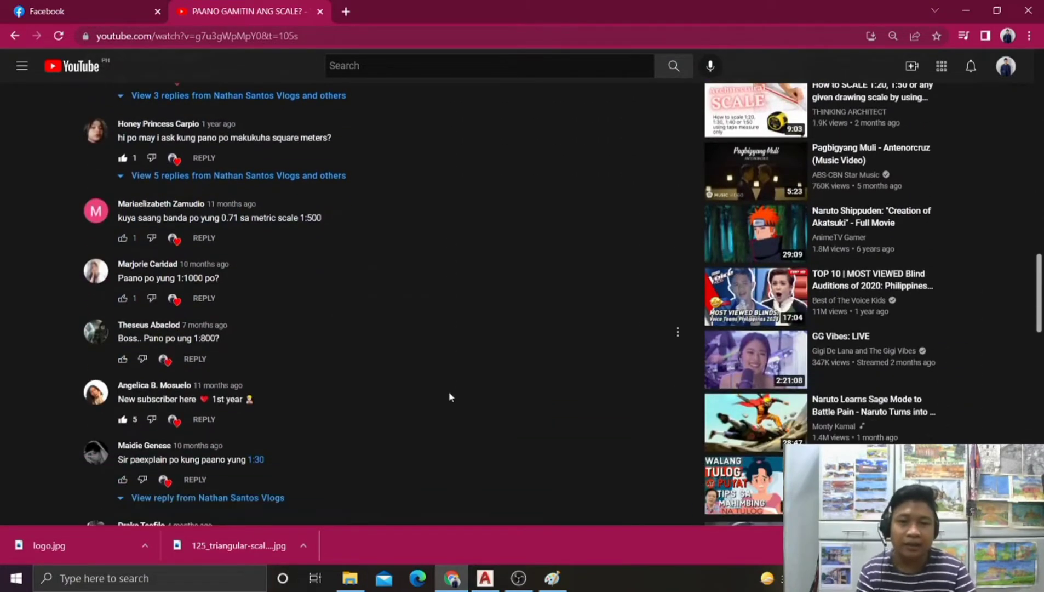
scroll(450, 393, down, 1)
scroll(449, 393, down, 2)
scroll(449, 395, down, 2)
scroll(450, 394, down, 1)
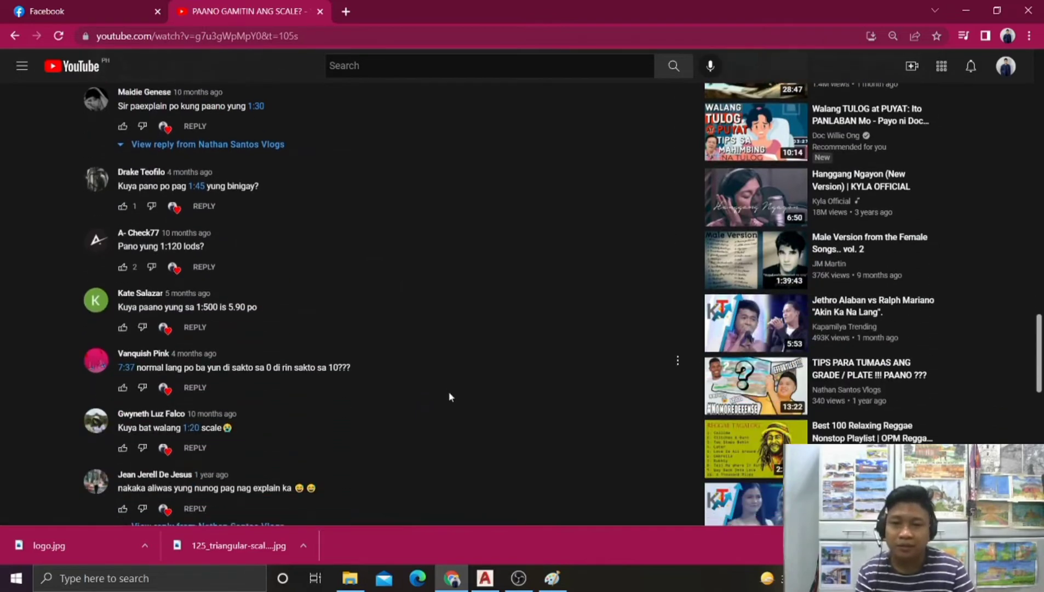
scroll(449, 393, down, 3)
scroll(449, 394, down, 3)
scroll(445, 395, down, 3)
scroll(442, 395, down, 2)
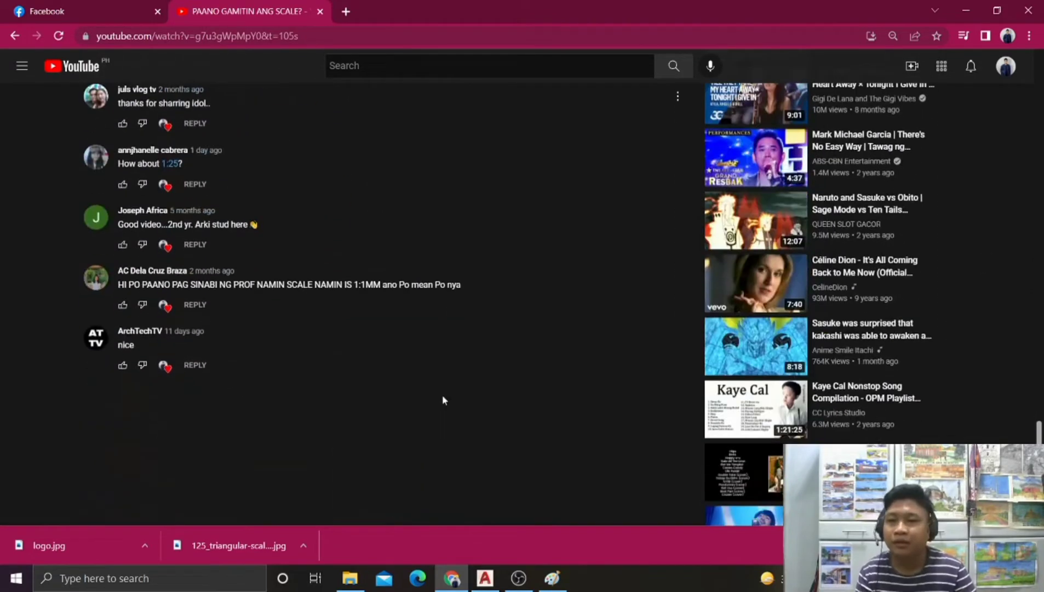
scroll(442, 395, up, 1)
scroll(442, 395, up, 5)
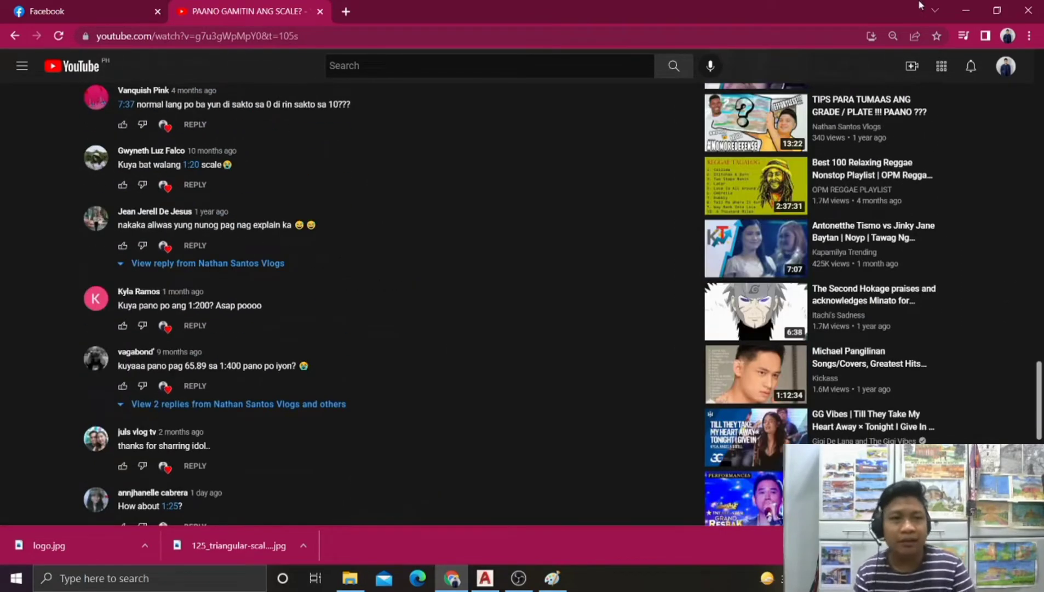
click(958, 7)
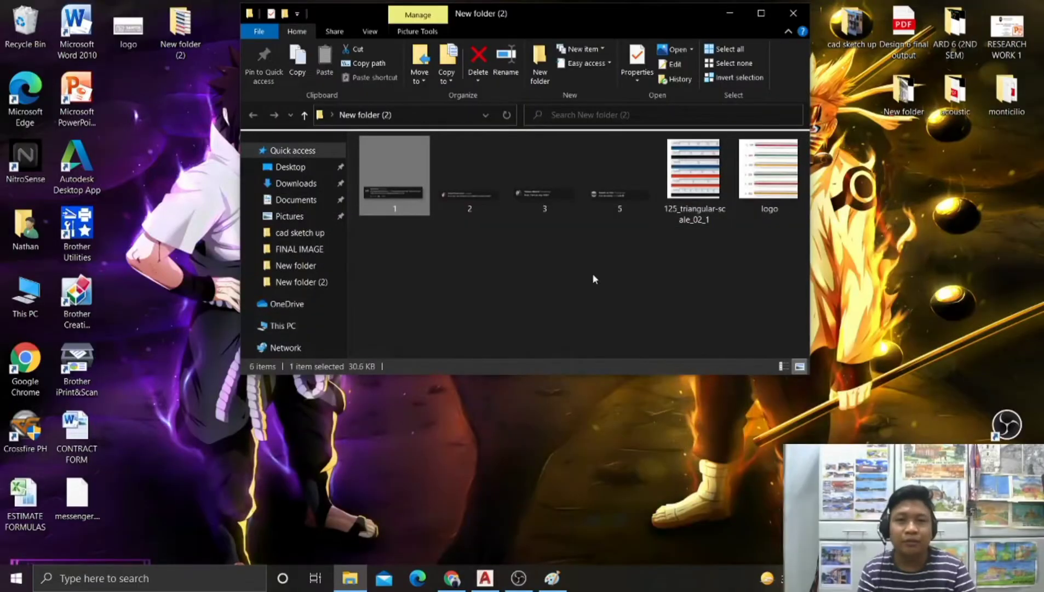
View the 1.png comment screenshot in Photos, close it, and bring OBS Studio forward
click(525, 287)
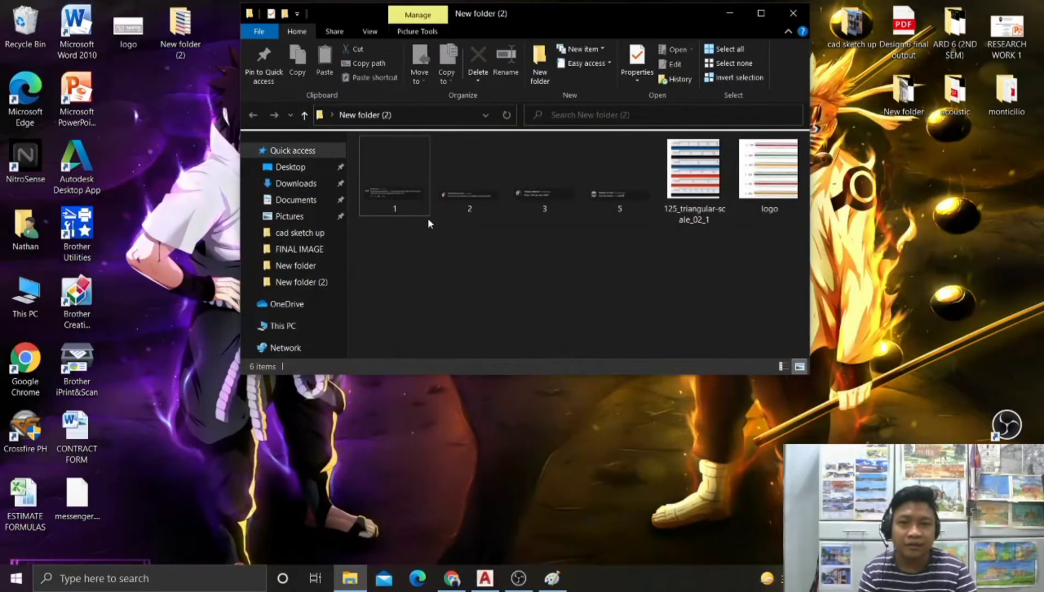
double_click(406, 200)
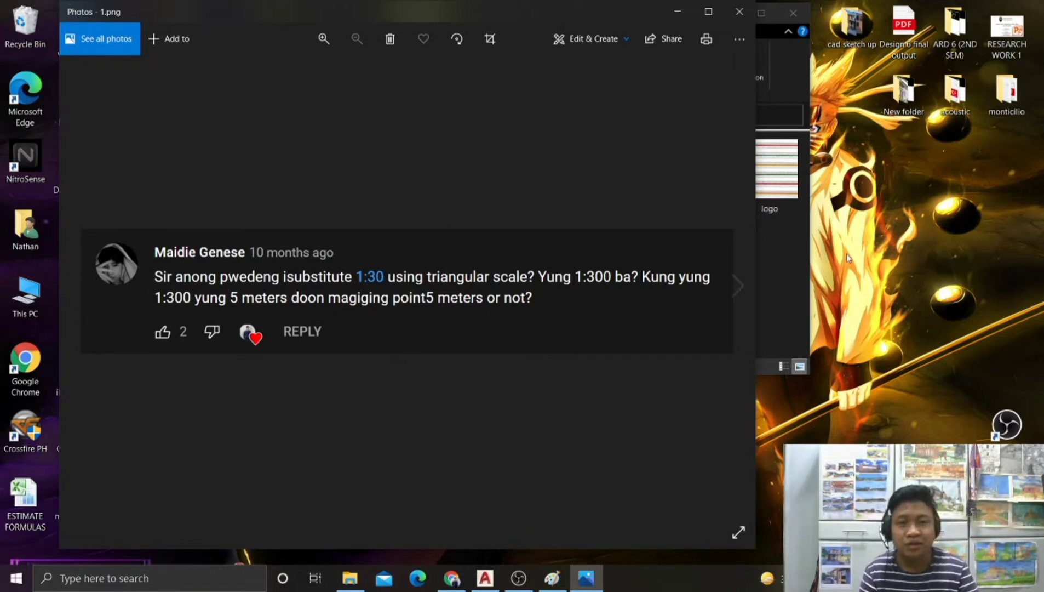
click(739, 11)
click(709, 297)
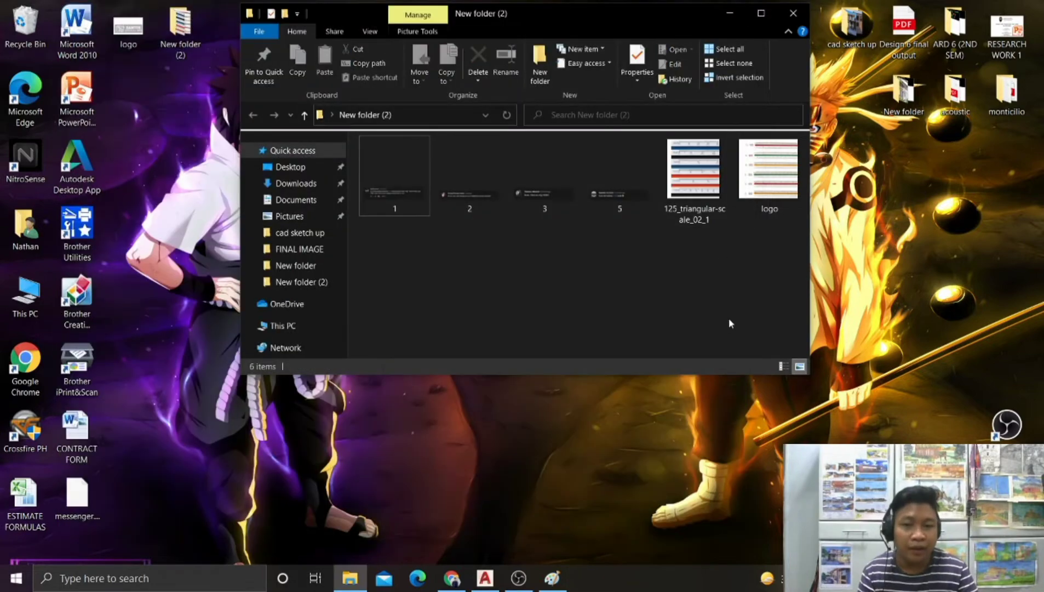
click(519, 578)
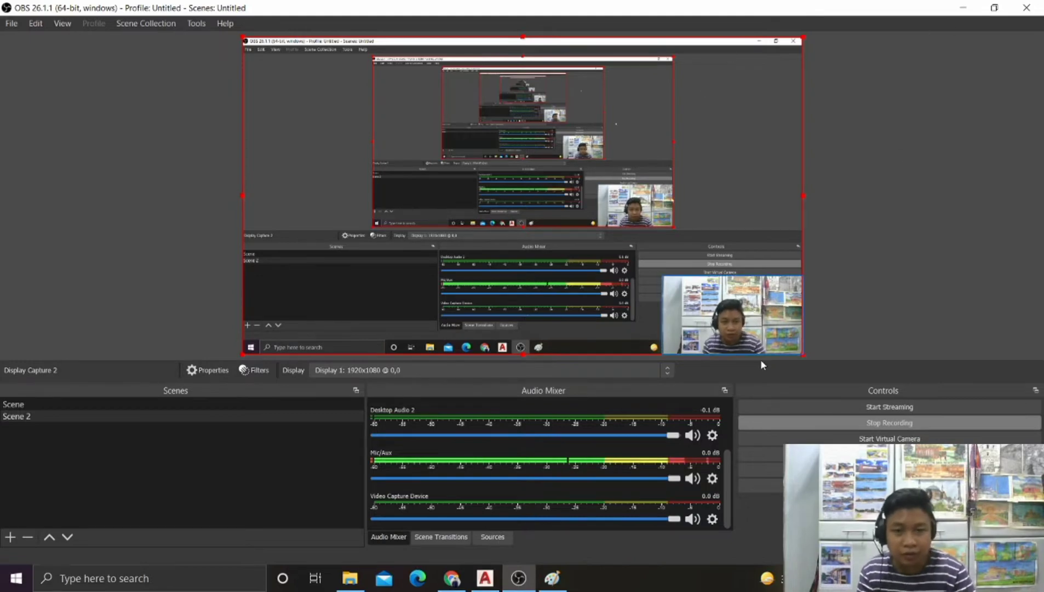
Bring up the scale-ruler image in Paint and undo its old annotation strokes
click(555, 584)
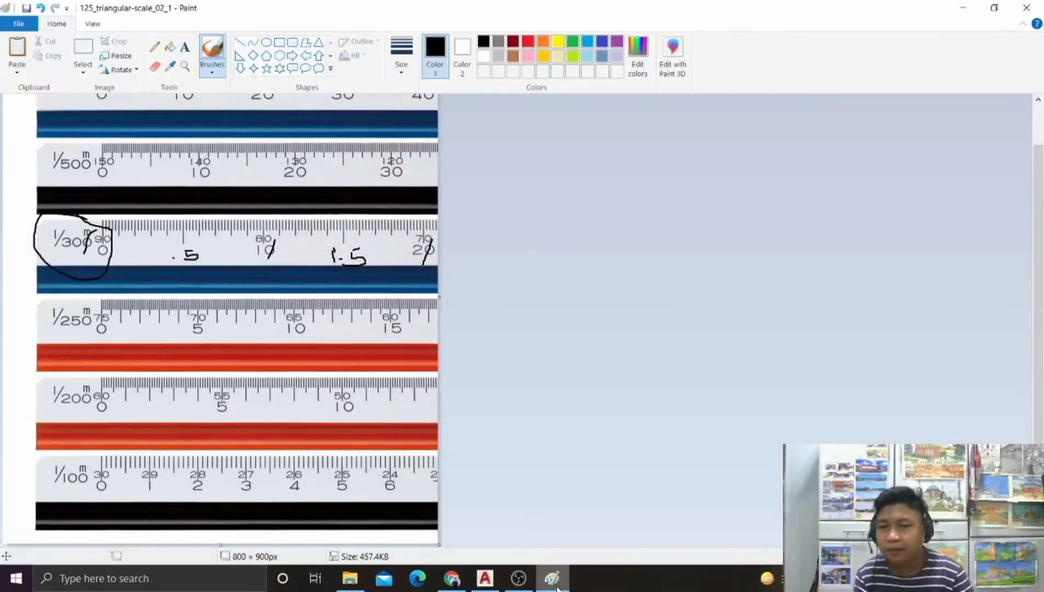
key(ctrl+z)
key(ctrl+z)
key(ctrl+z)
key(ctrl+z)
key(ctrl+z)
key(ctrl+z)
key(ctrl+z)
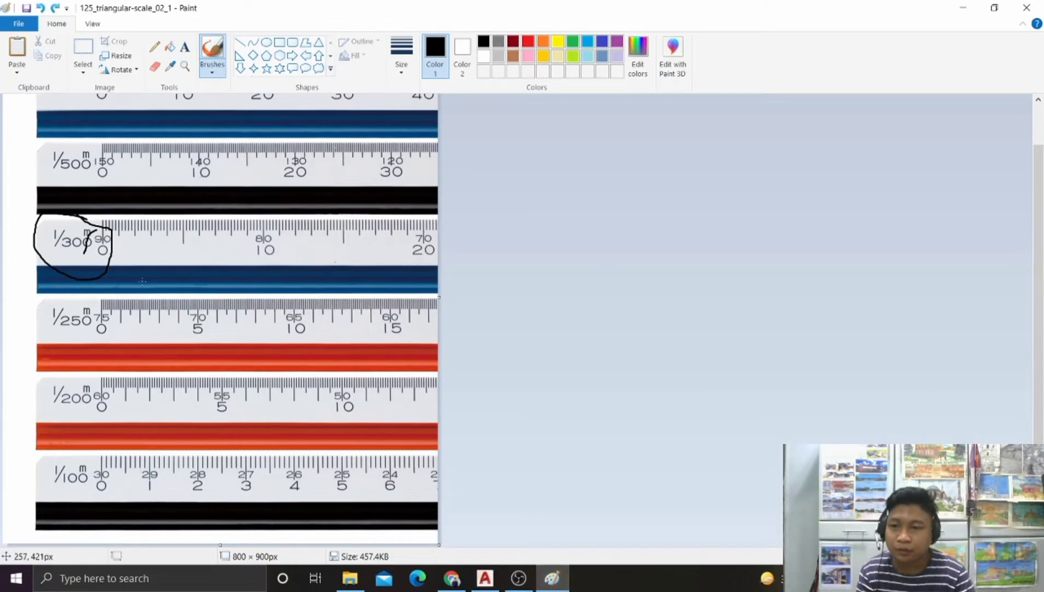
key(ctrl+z)
key(ctrl+z)
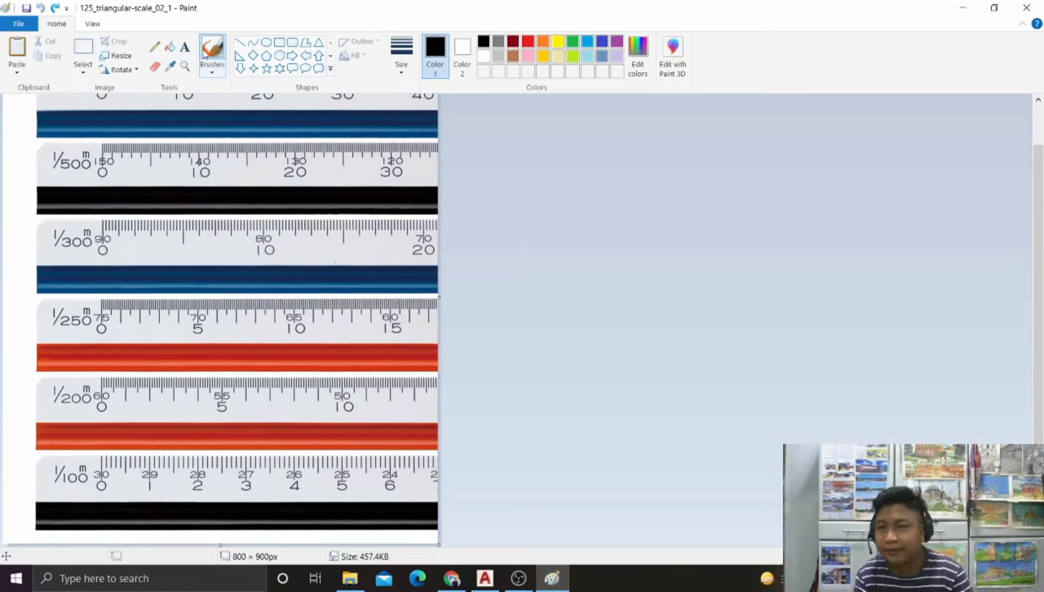
Circle the 1/300 label and mark its 0 and 10 points, undoing extra strokes
drag(62, 214, 101, 208)
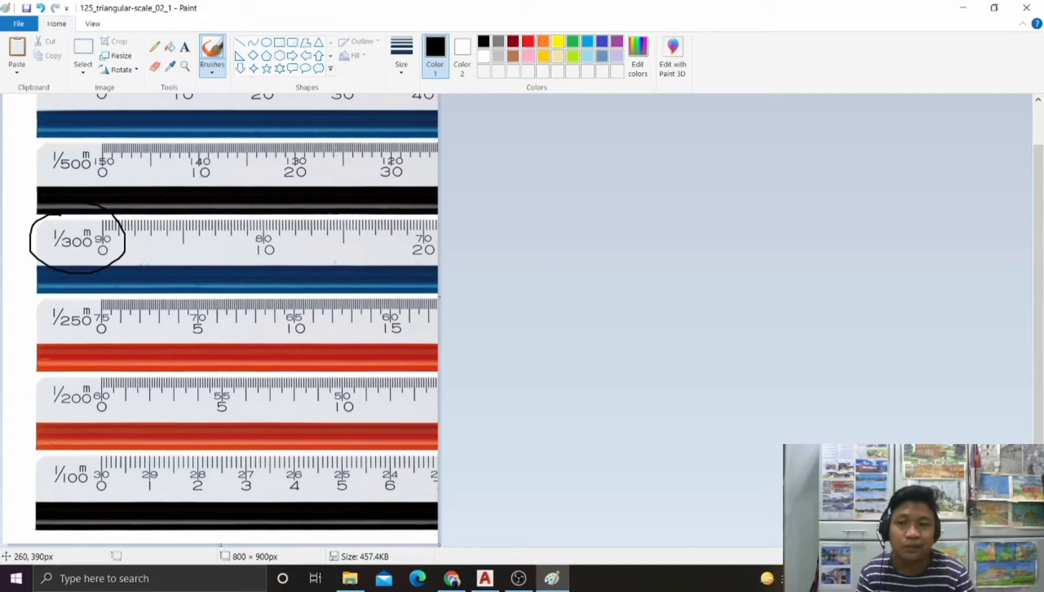
drag(92, 223, 80, 256)
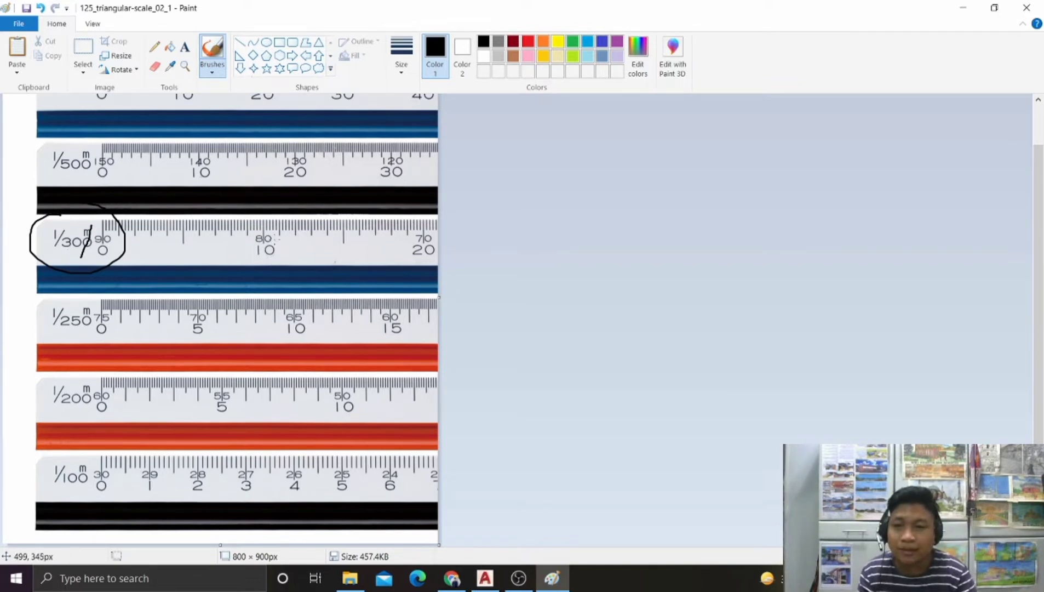
drag(275, 239, 268, 257)
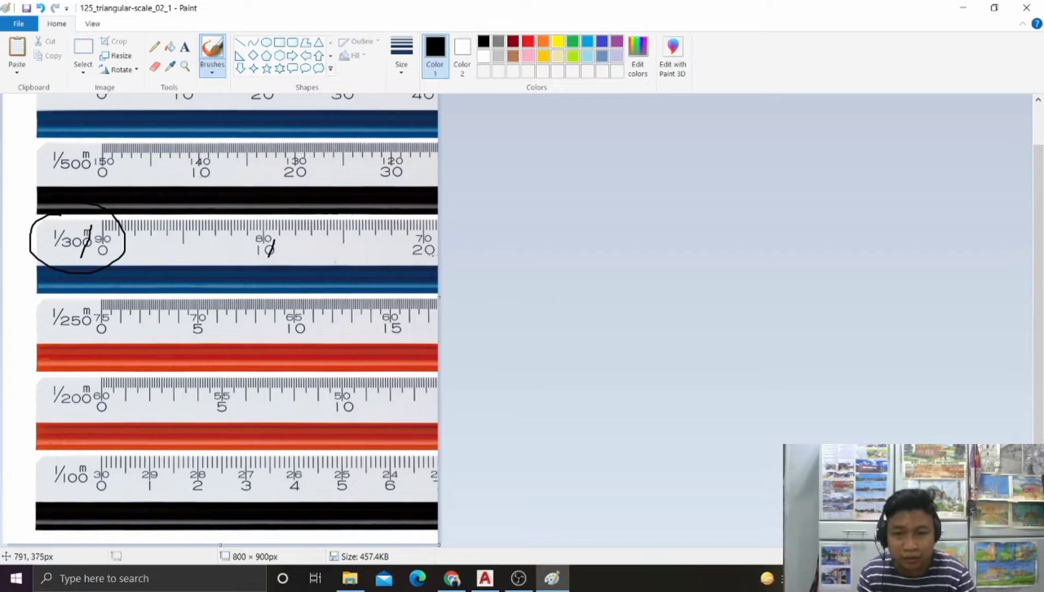
drag(434, 236, 427, 257)
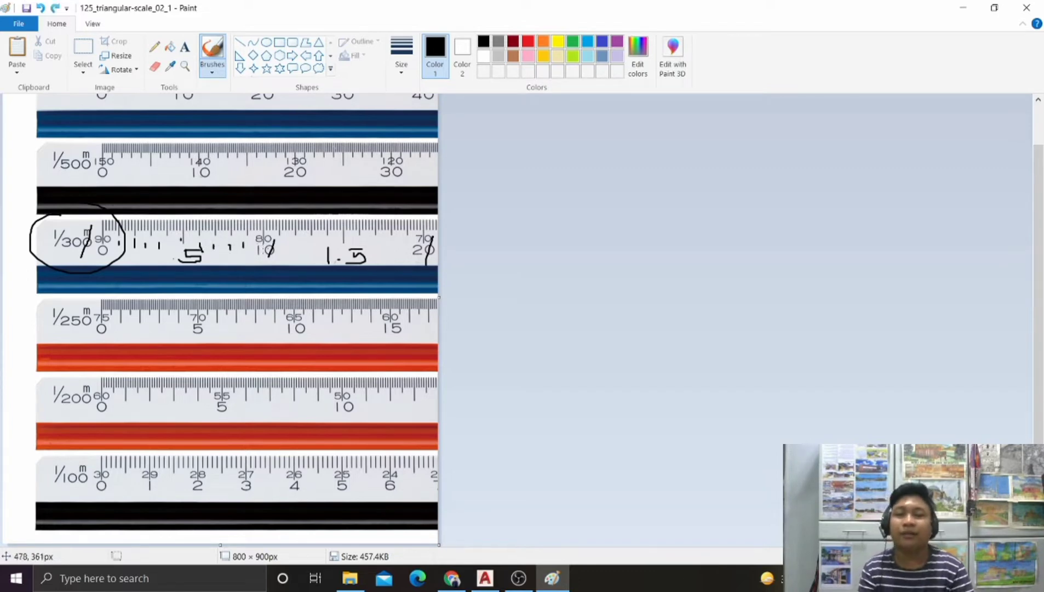
key(ctrl+z)
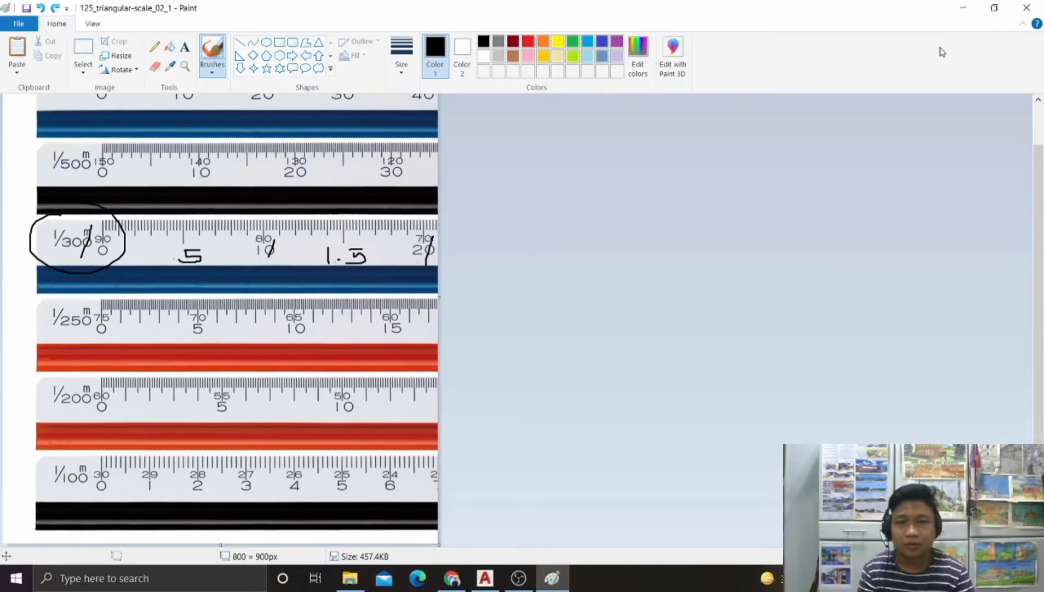
key(ctrl+z)
key(ctrl+z)
key(ctrl+z)
key(ctrl+z)
key(ctrl+z)
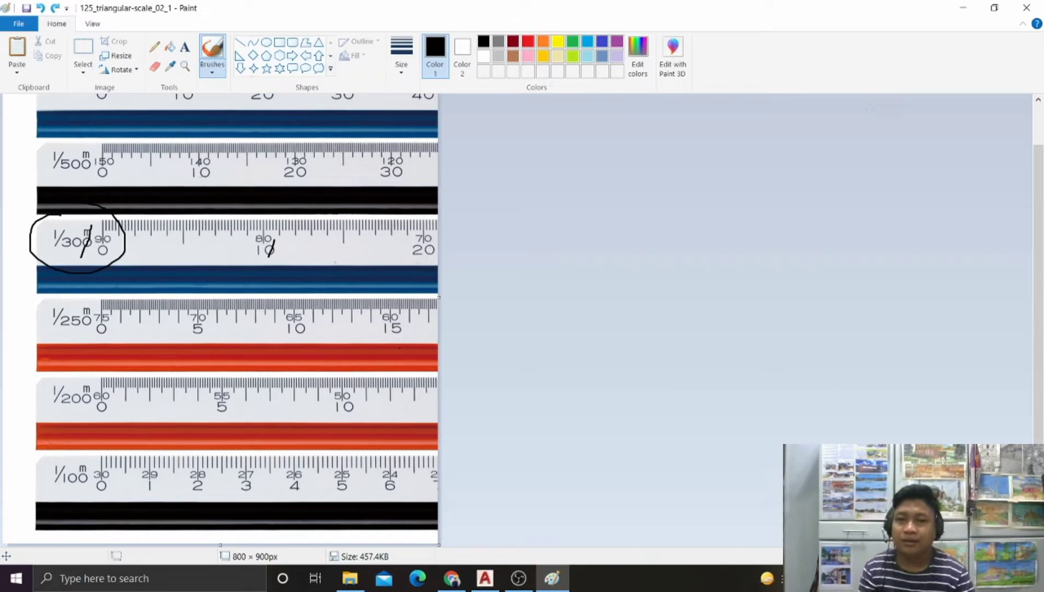
key(ctrl+z)
key(ctrl+z)
key(ctrl+z)
Minimize Paint and OBS, then view and close the 2.png square-meters comment screenshot
click(963, 7)
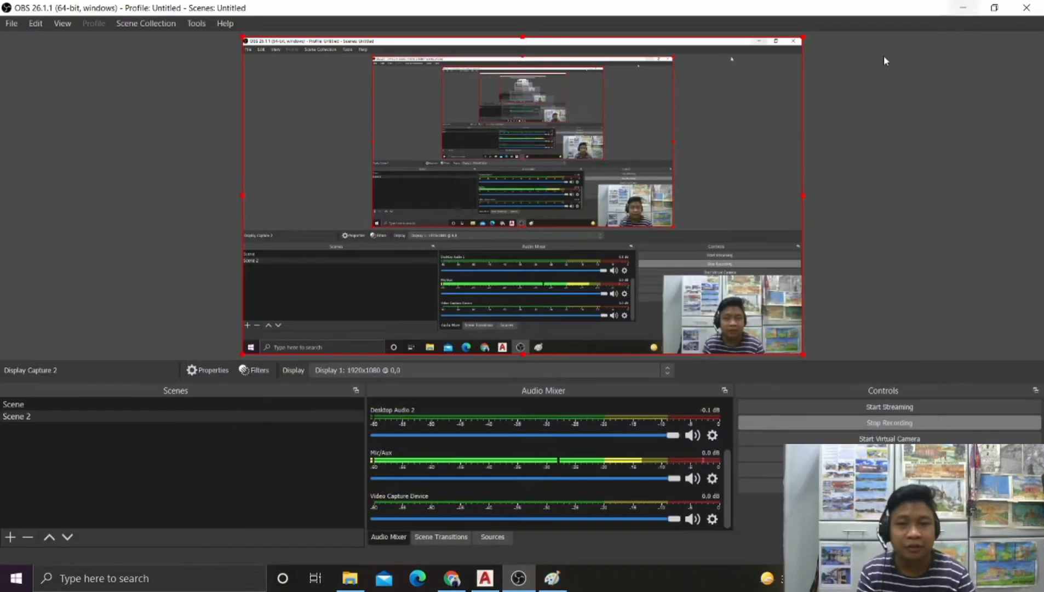
click(964, 7)
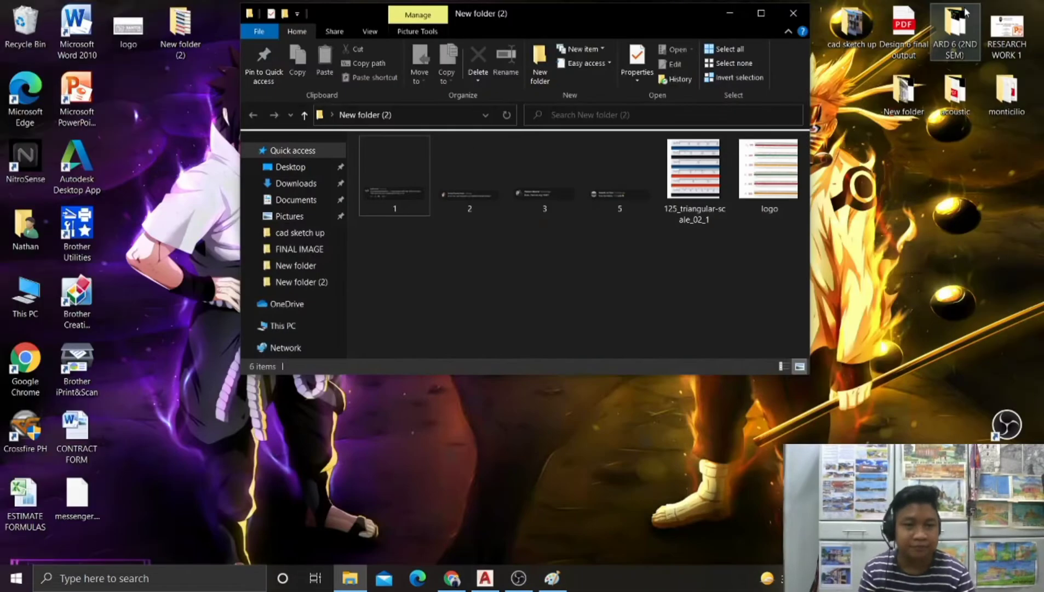
double_click(462, 150)
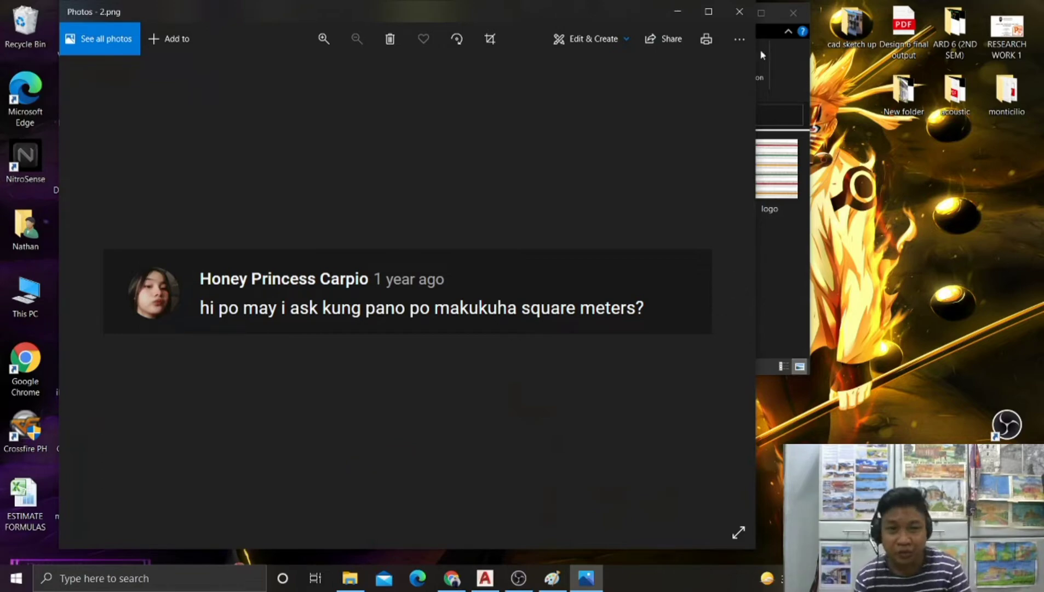
click(739, 11)
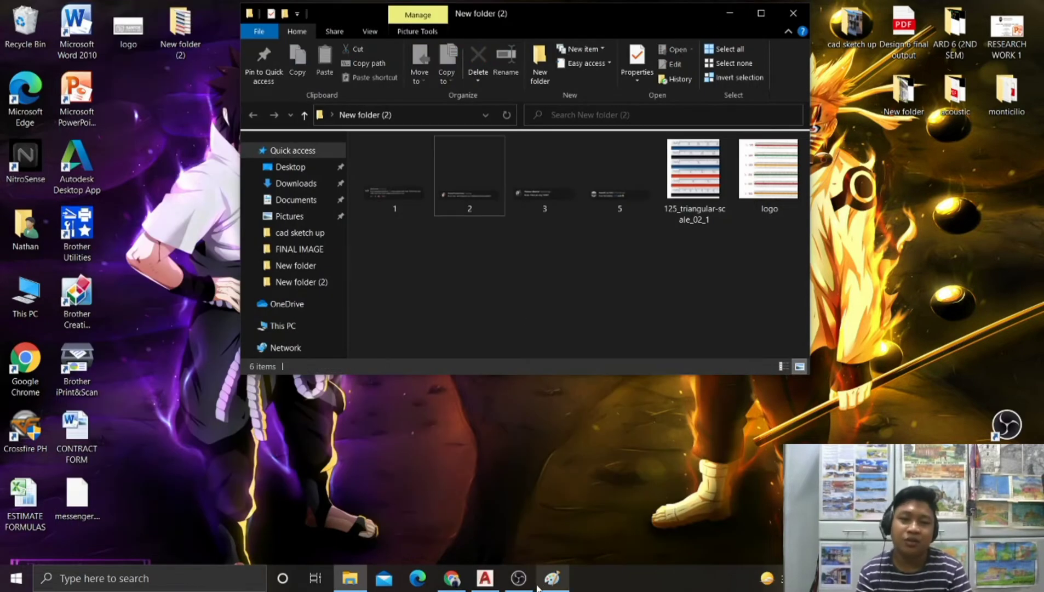
In messenger.dwg, draw a square rectangle in the empty space right of the floor plan
click(484, 579)
scroll(154, 307, up, 5)
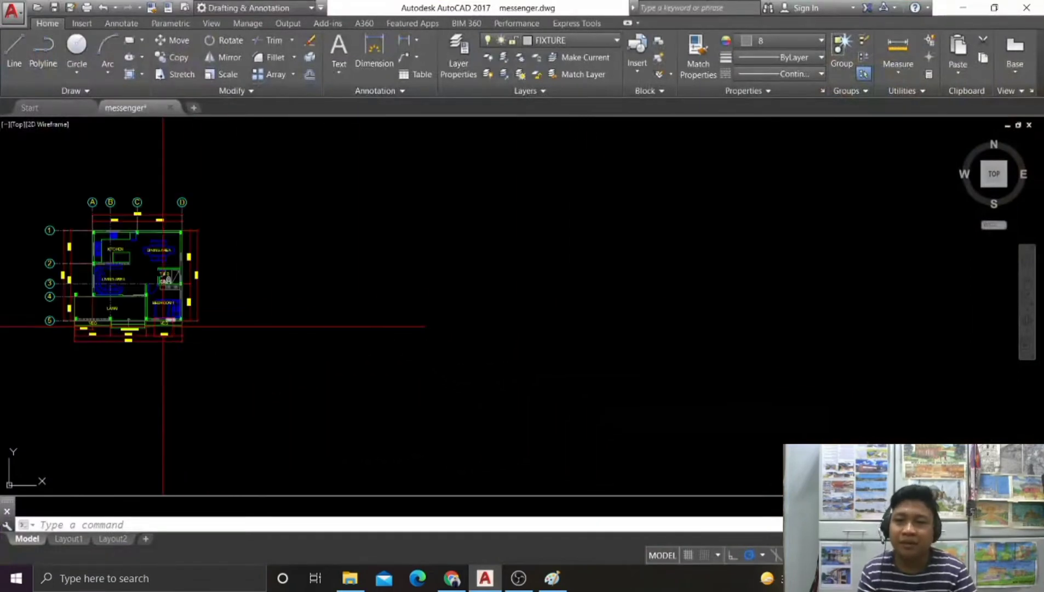
middle_drag(252, 306, 675, 305)
middle_drag(664, 311, 447, 279)
scroll(447, 279, up, 2)
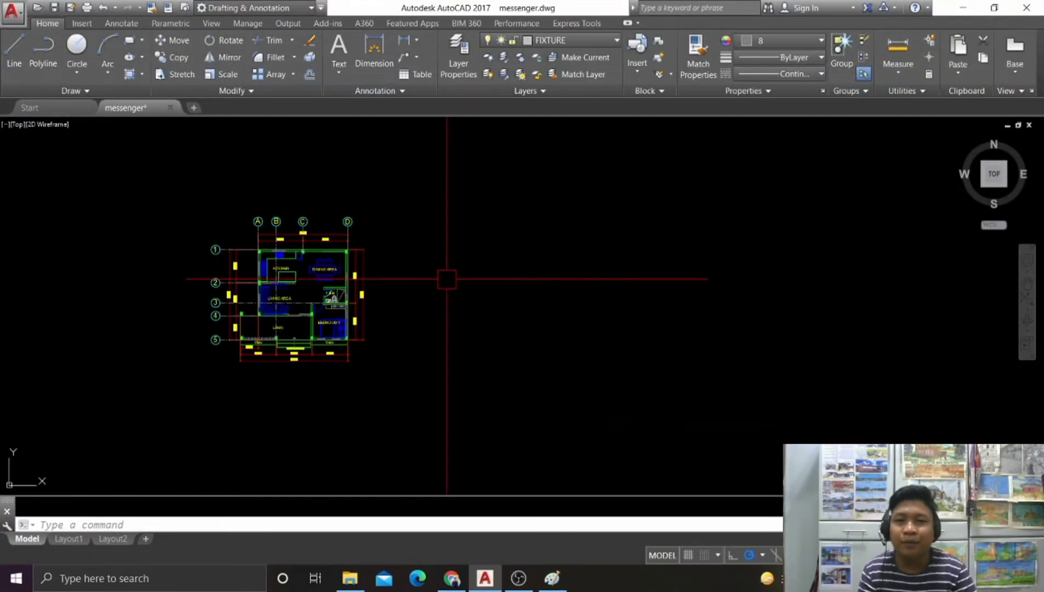
click(19, 55)
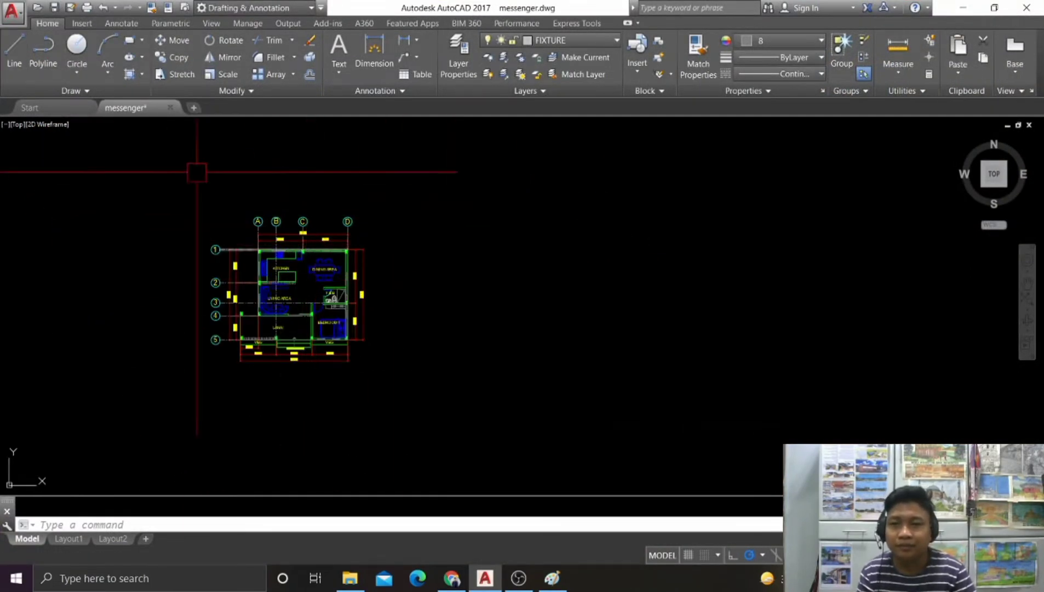
scroll(369, 266, up, 2)
scroll(264, 269, up, 2)
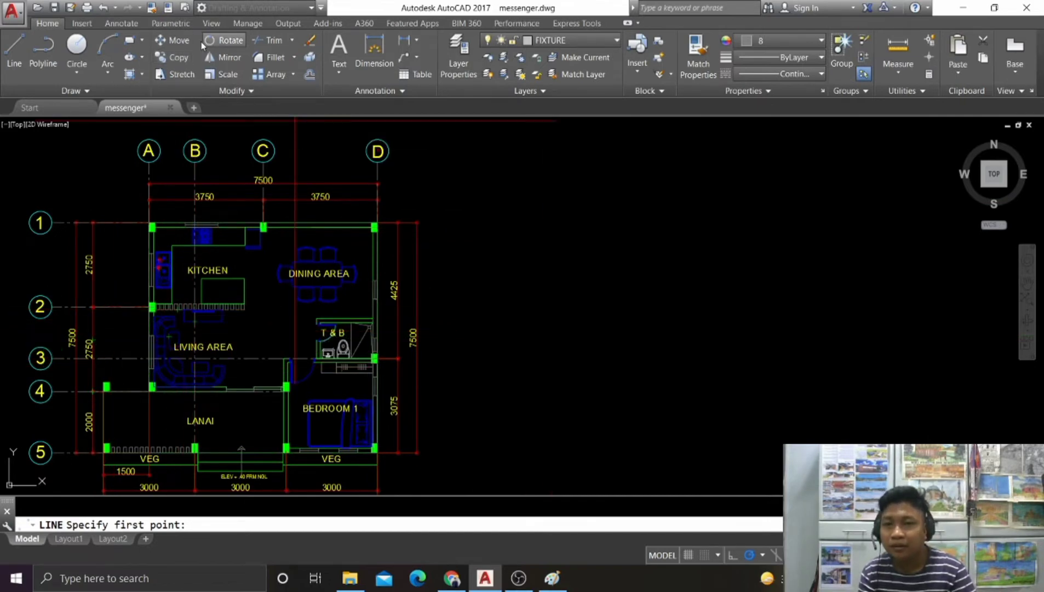
click(130, 41)
click(535, 222)
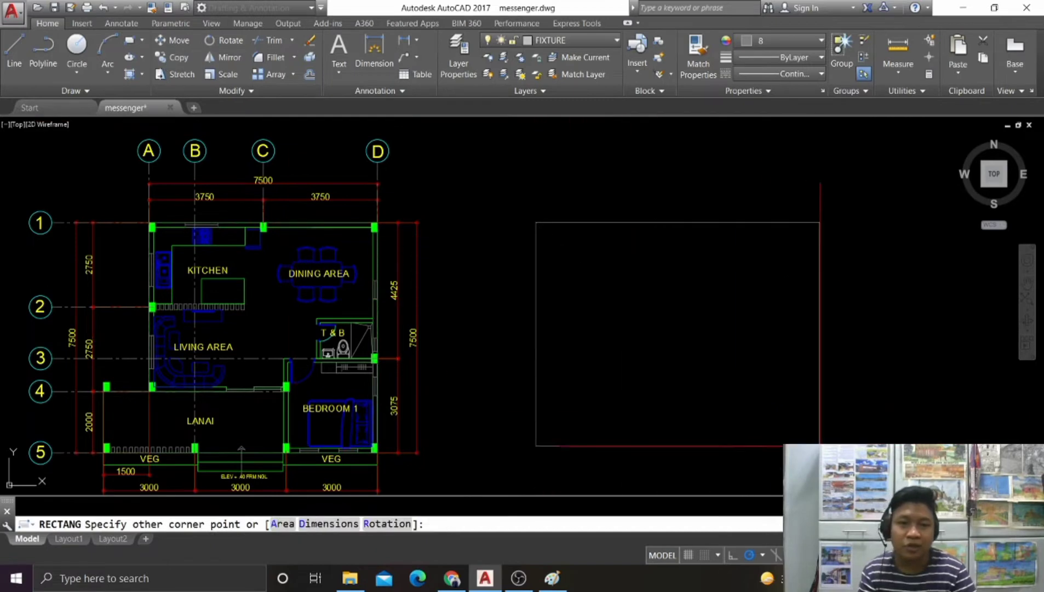
click(795, 451)
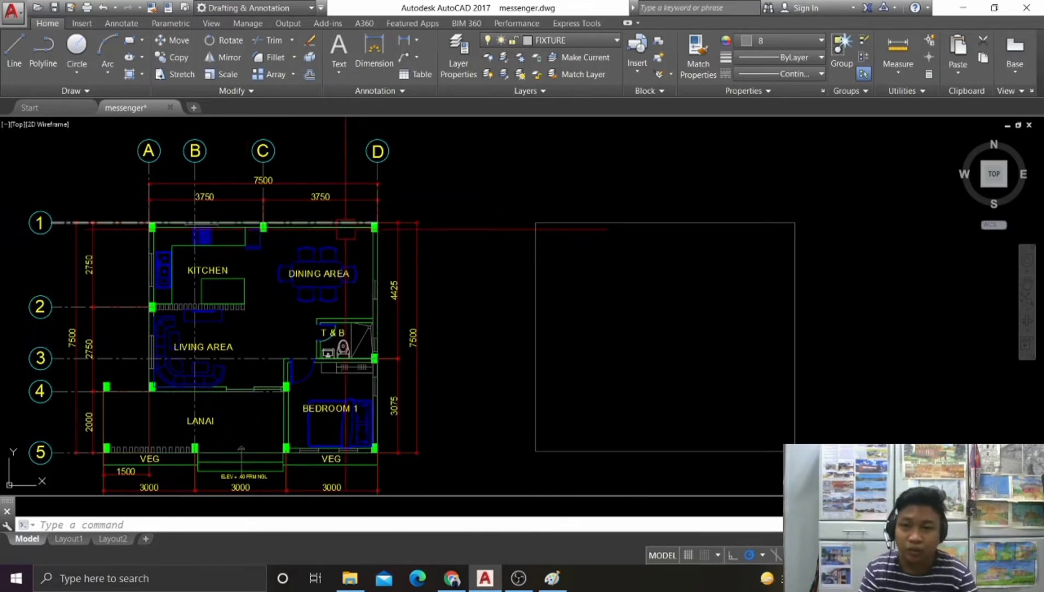
Copy the LIVING AREA label into the square and change its text to 56.25 sqm
key(ctrl+c)
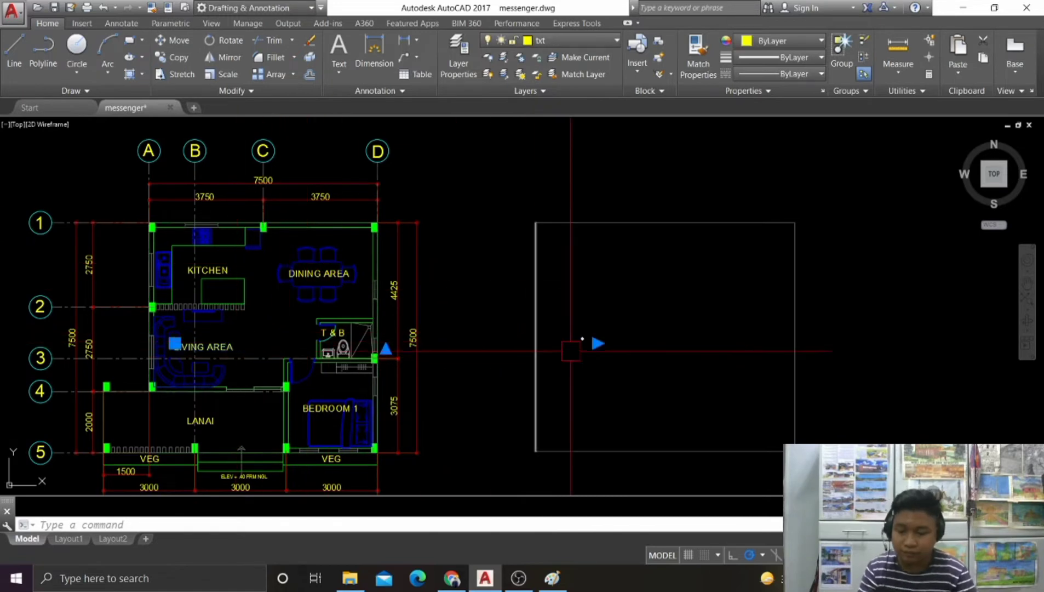
key(ctrl+v)
click(640, 324)
double_click(663, 331)
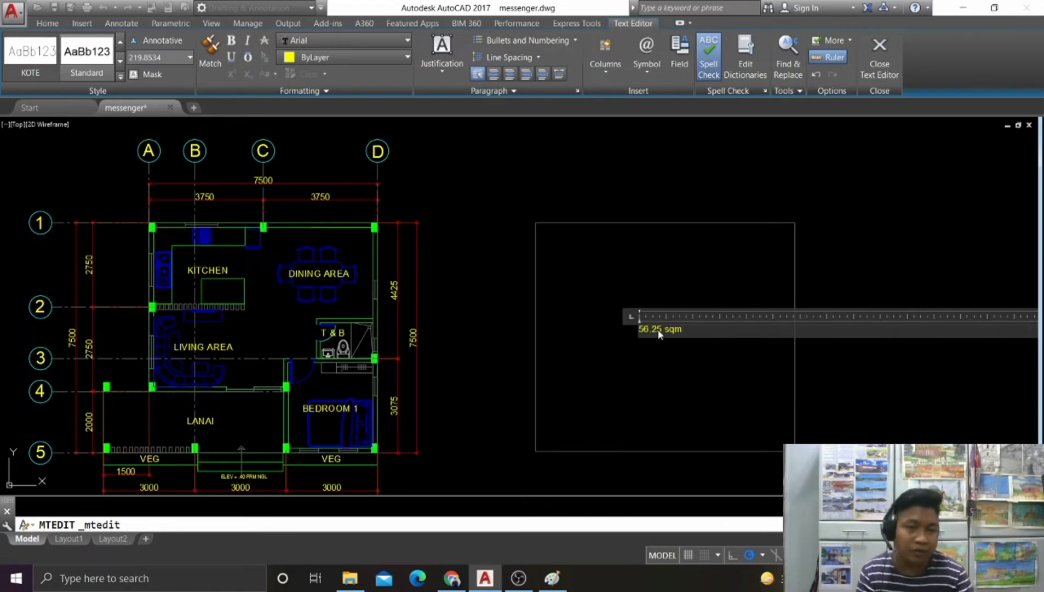
key(Escape)
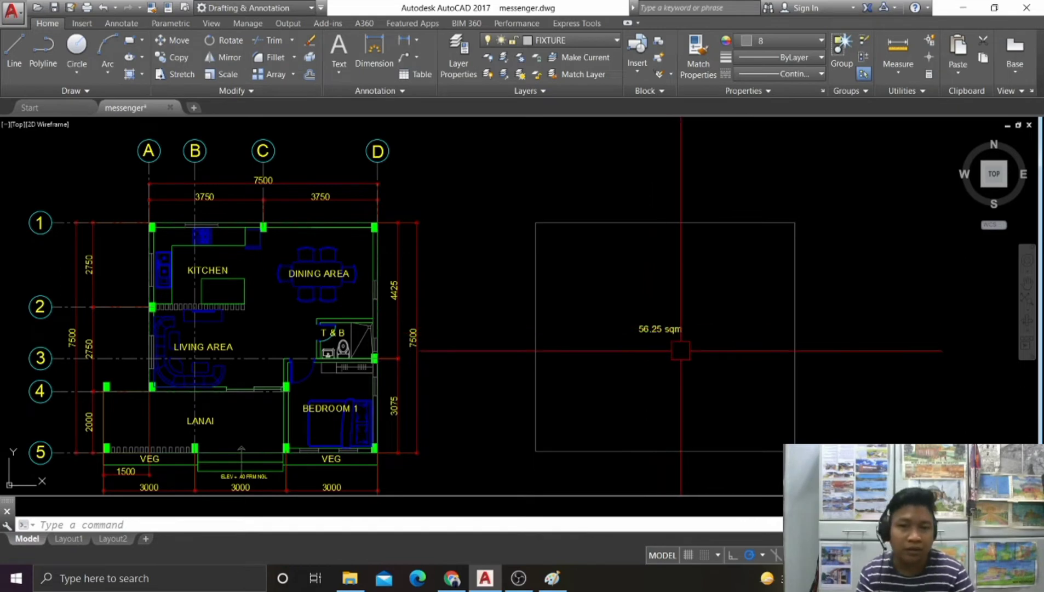
click(14, 52)
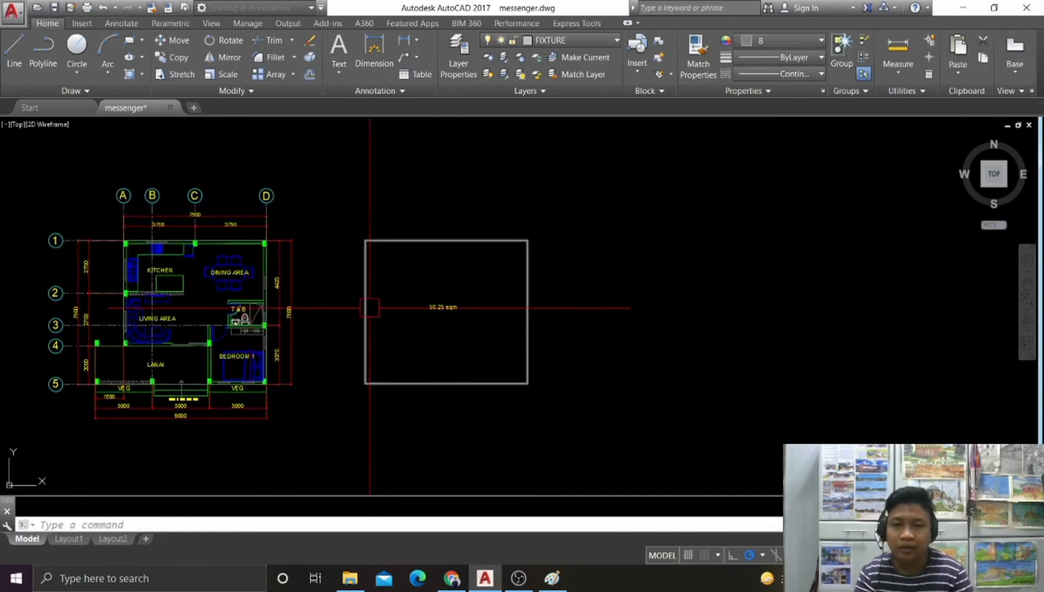
Start the new outline beside the labelled square, drawing its first edges with typed lengths
middle_drag(370, 308, 147, 301)
click(14, 49)
click(422, 225)
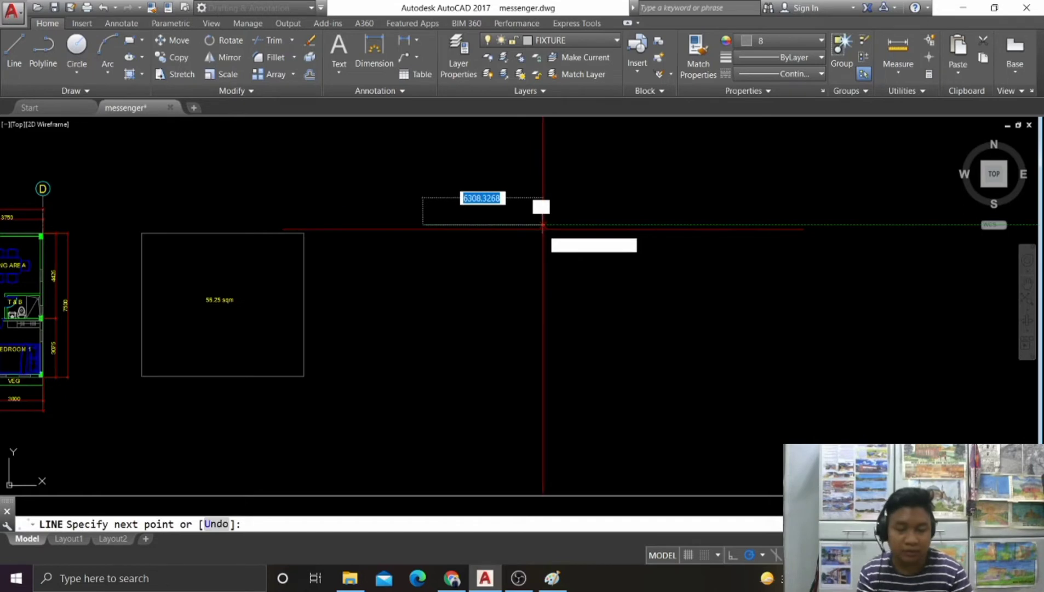
key(Return)
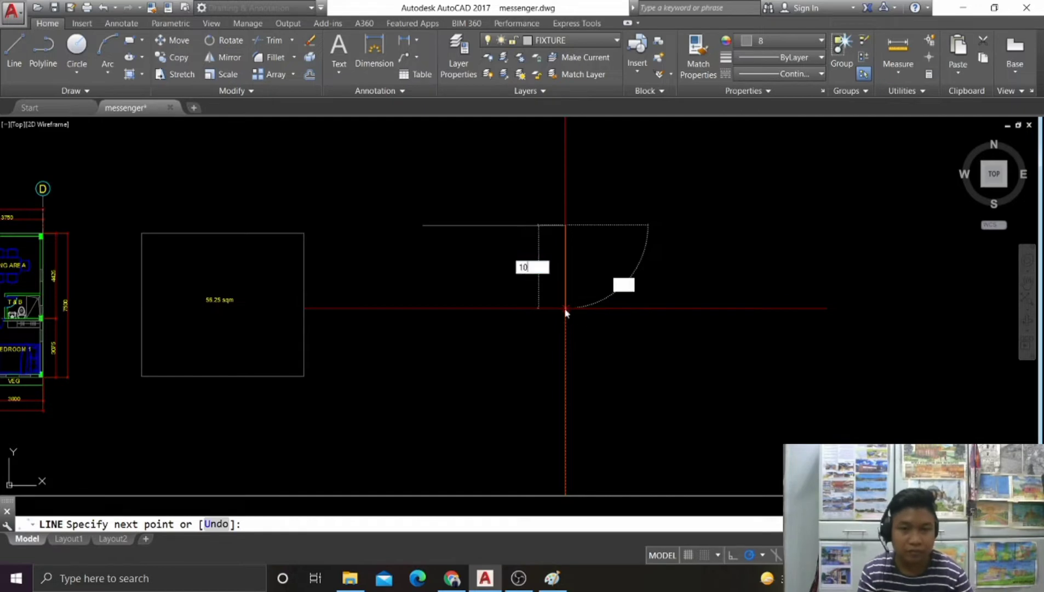
key(Return)
key(ctrl+z)
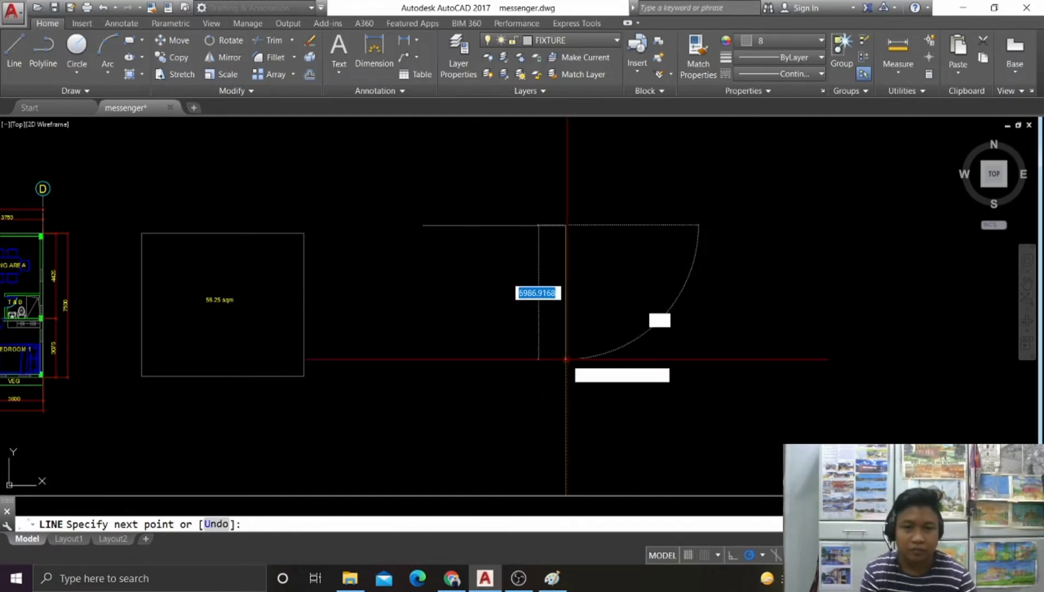
key(Return)
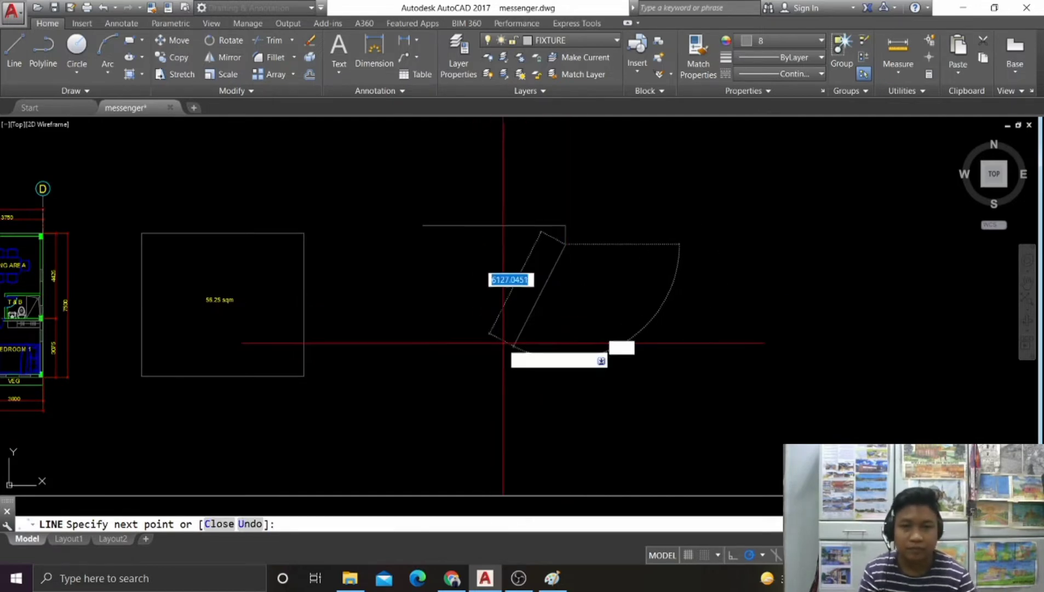
key(ctrl+z)
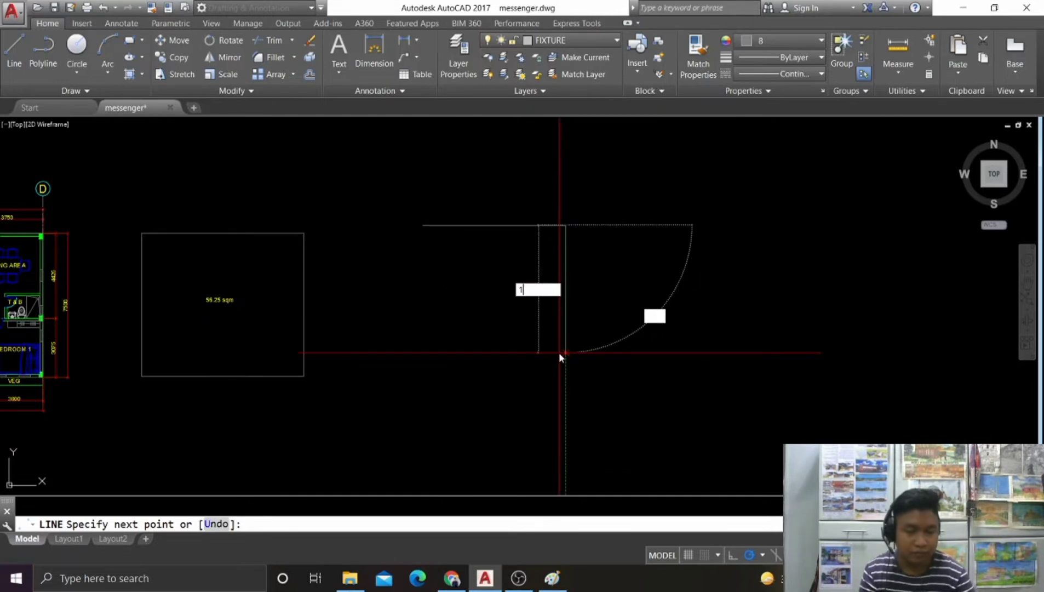
text(000)
key(Return)
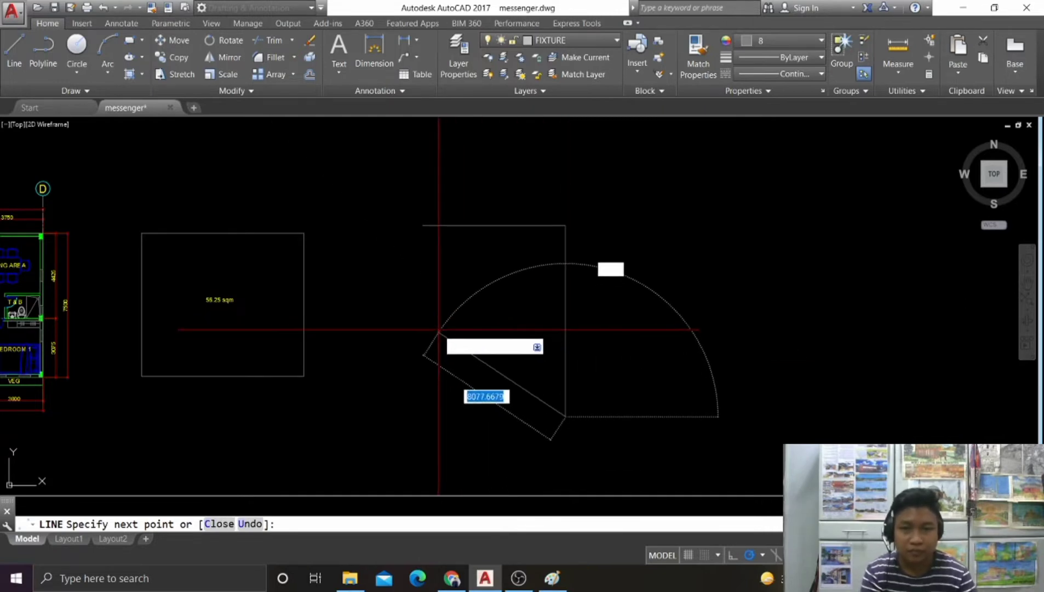
key(Return)
Add the 7500 left edge, the bottom edge, and the lower block's bottom and side lines
key(Return)
click(422, 224)
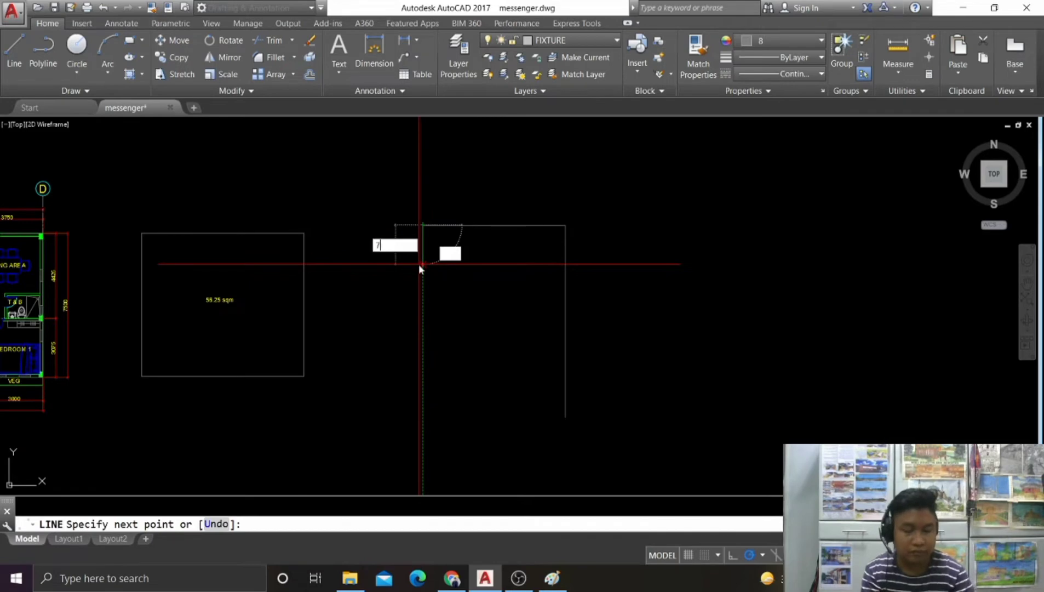
key(Return)
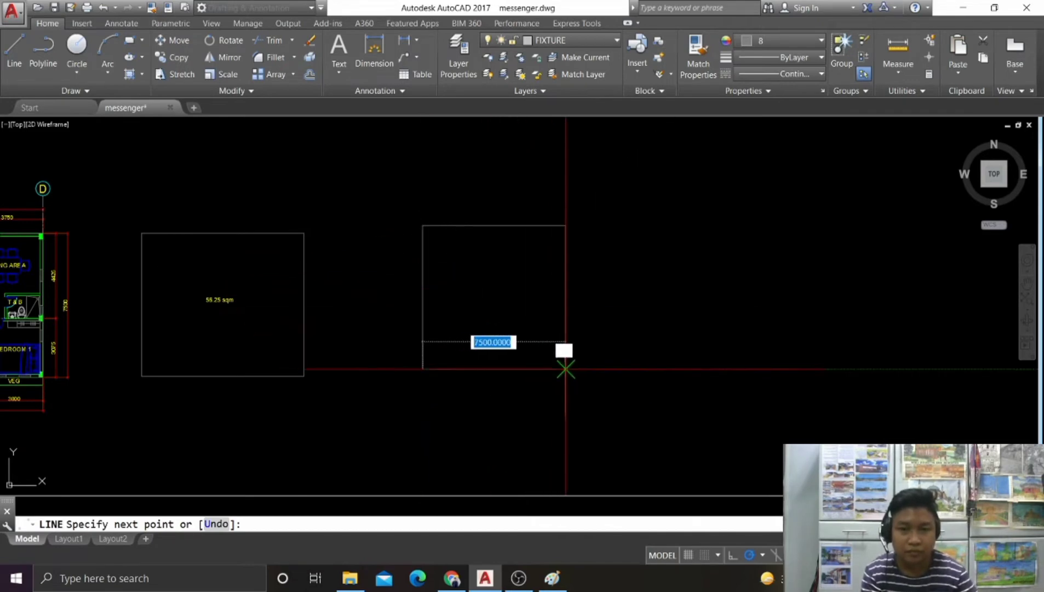
click(566, 370)
key(Return)
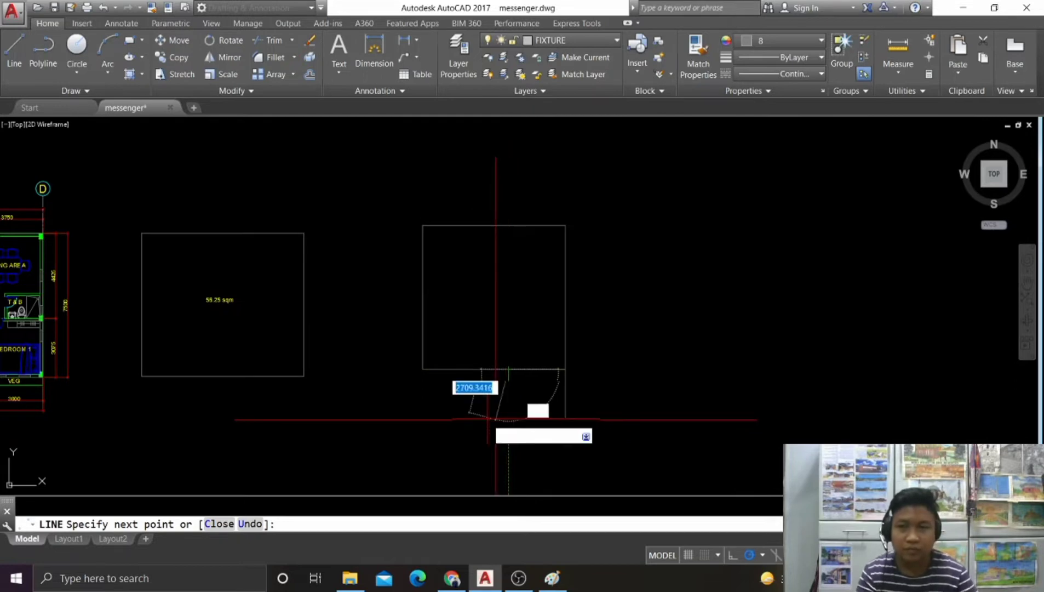
key(Escape)
key(Return)
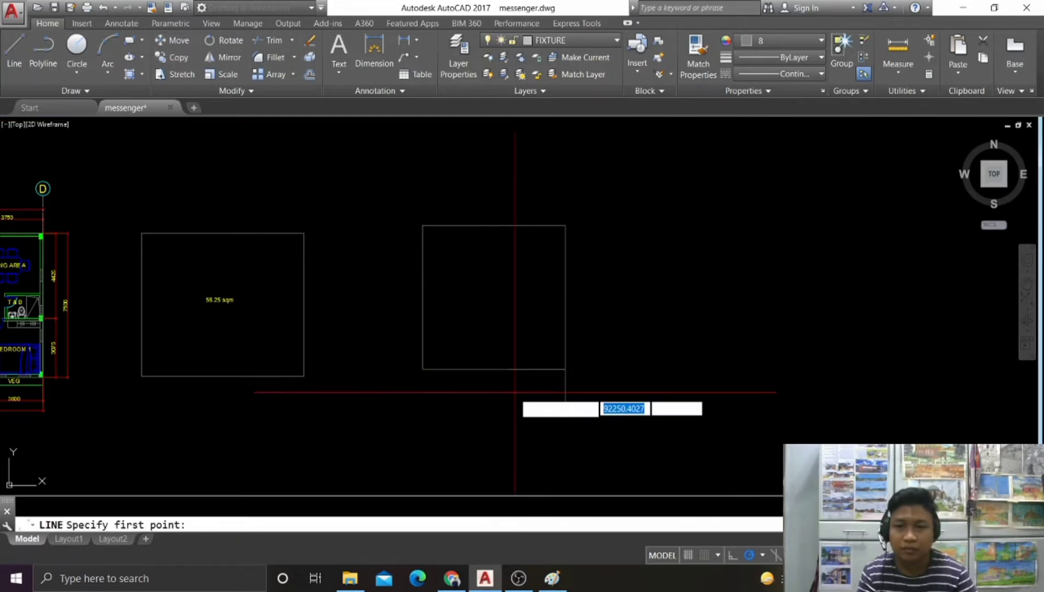
click(565, 416)
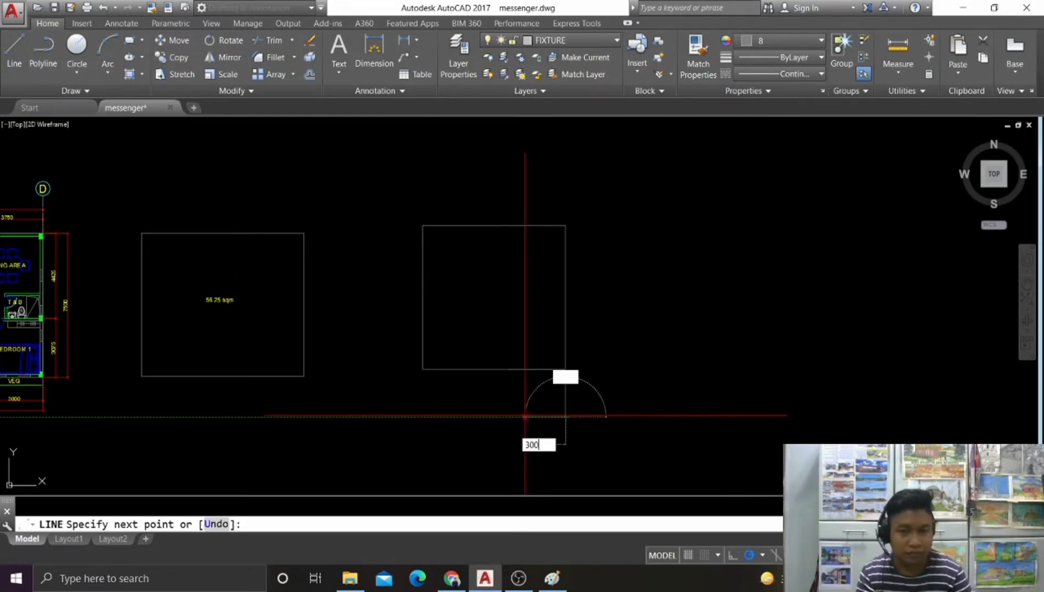
key(Return)
click(508, 368)
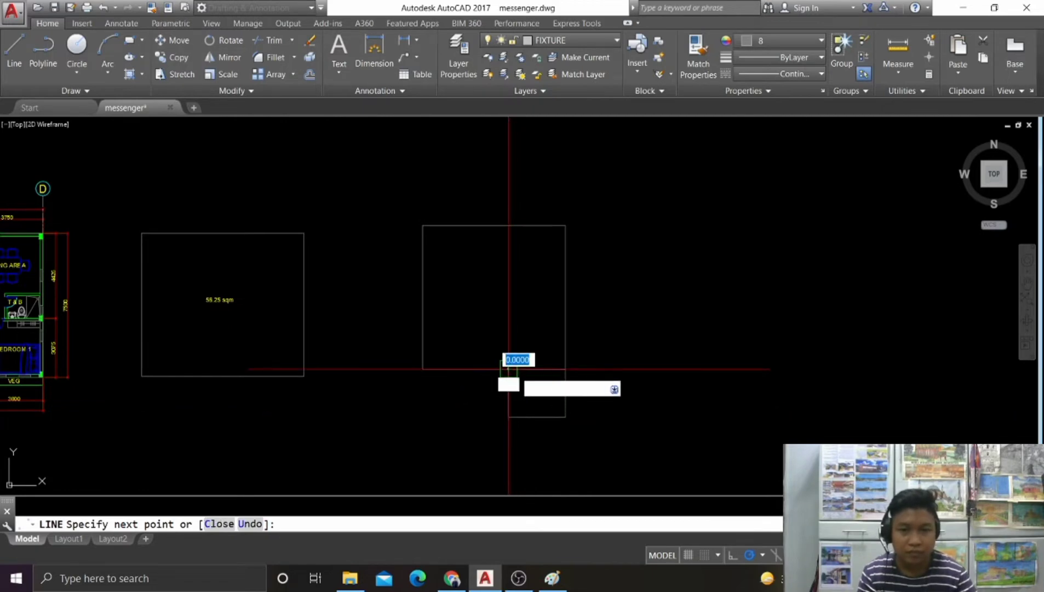
key(Escape)
Grip-edit the square's bottom edge to shorten it to the lower block's corner
scroll(548, 369, up, 2)
click(544, 369)
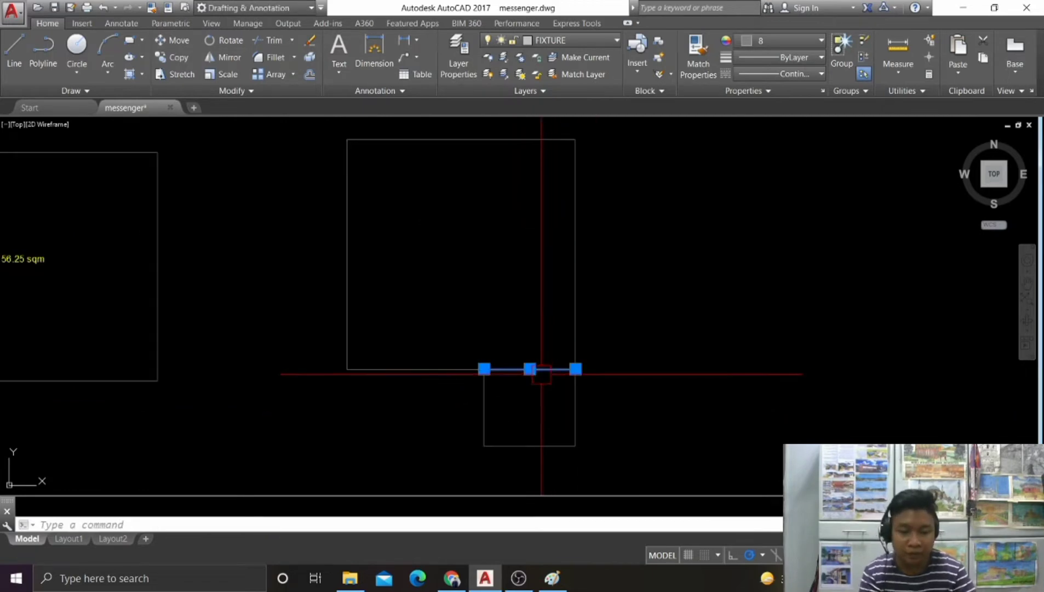
key(Escape)
click(544, 369)
click(484, 369)
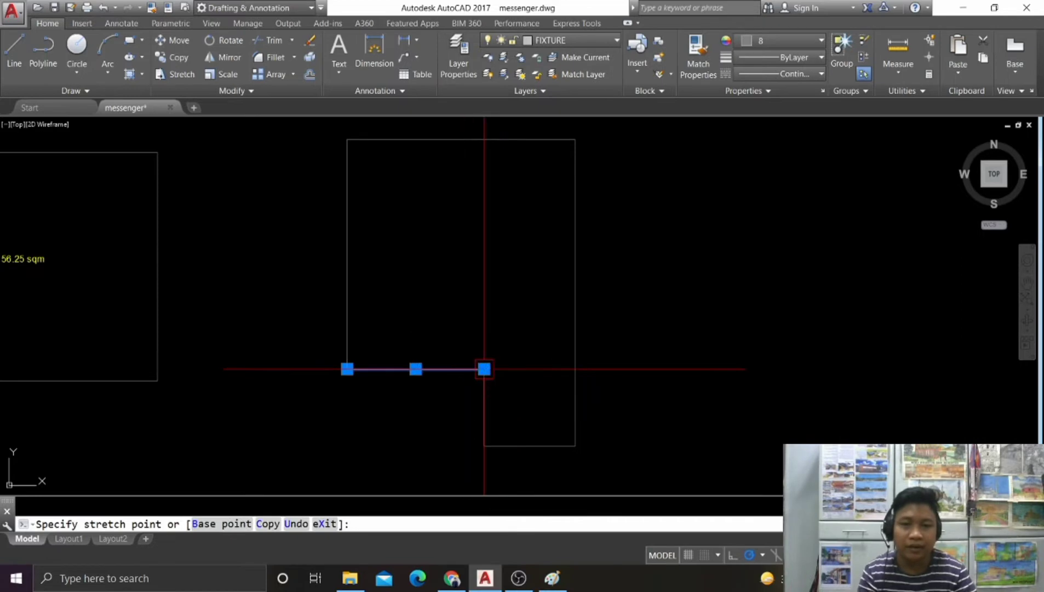
key(Escape)
middle_drag(532, 367, 514, 413)
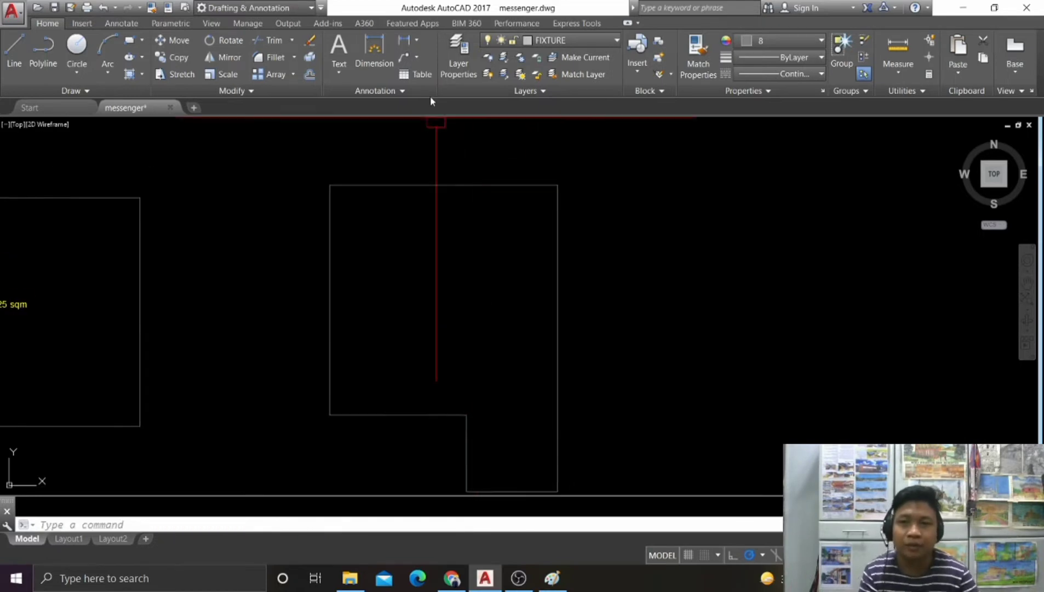
Dimension the upper square's top and left edges at 7500 each
click(374, 50)
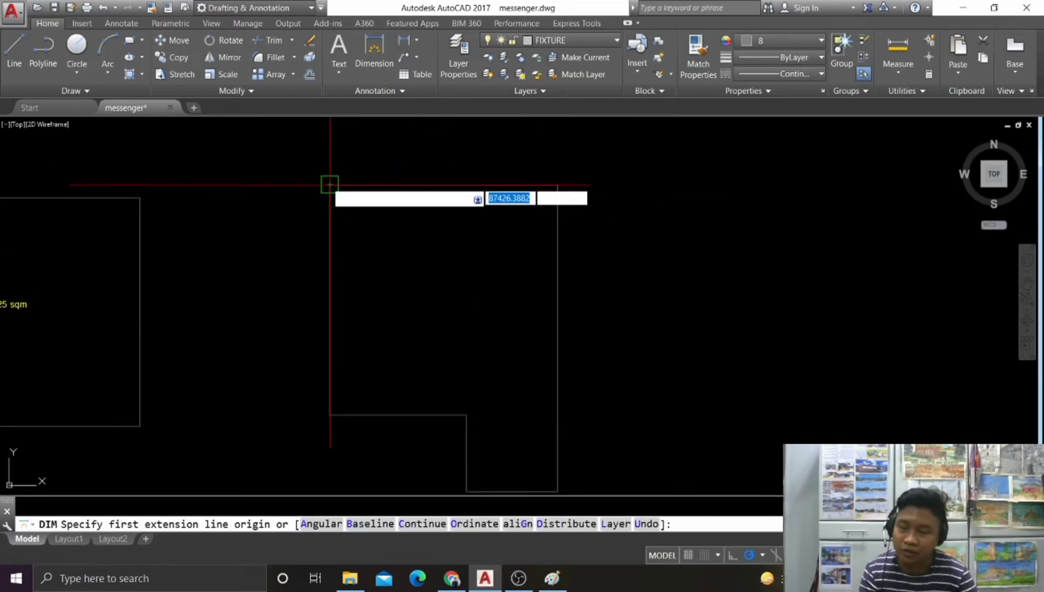
click(330, 184)
click(558, 184)
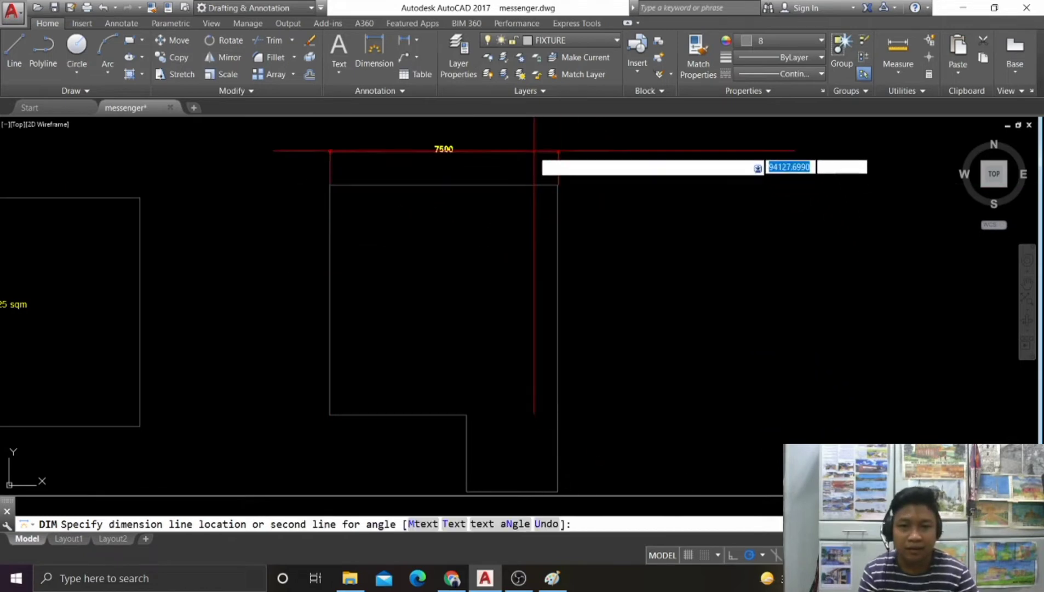
click(534, 149)
click(330, 184)
click(330, 415)
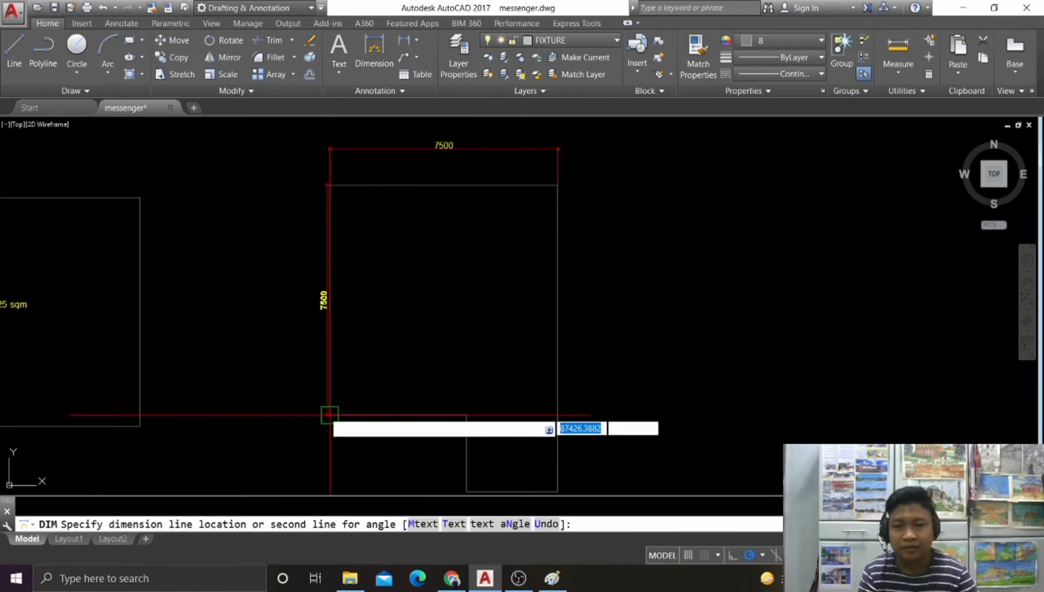
click(294, 406)
key(Escape)
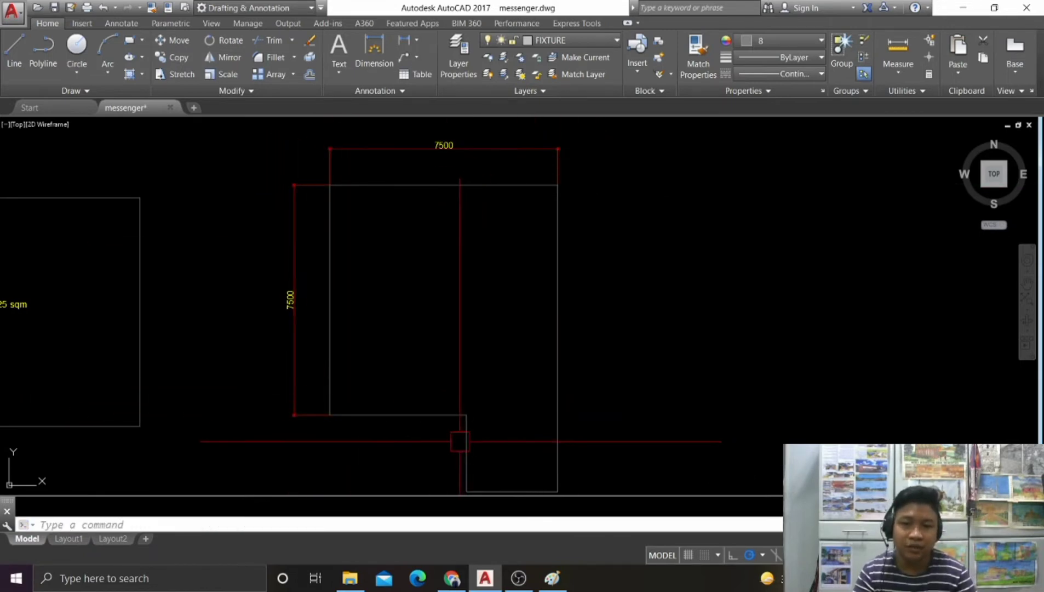
Grip-stretch the square's short bottom edge out to its right corner
click(423, 412)
click(467, 415)
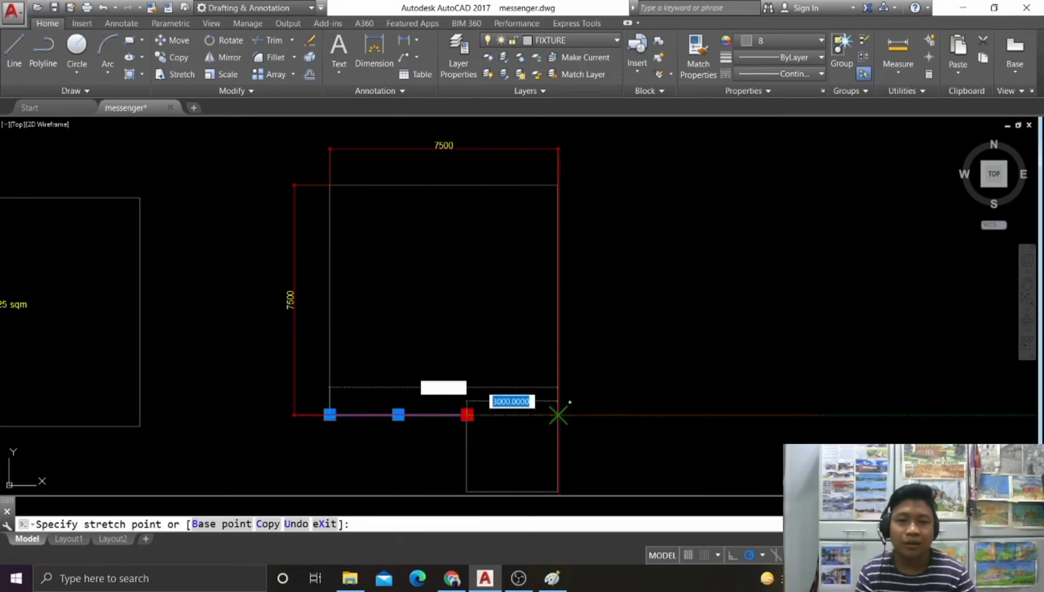
click(557, 414)
key(Escape)
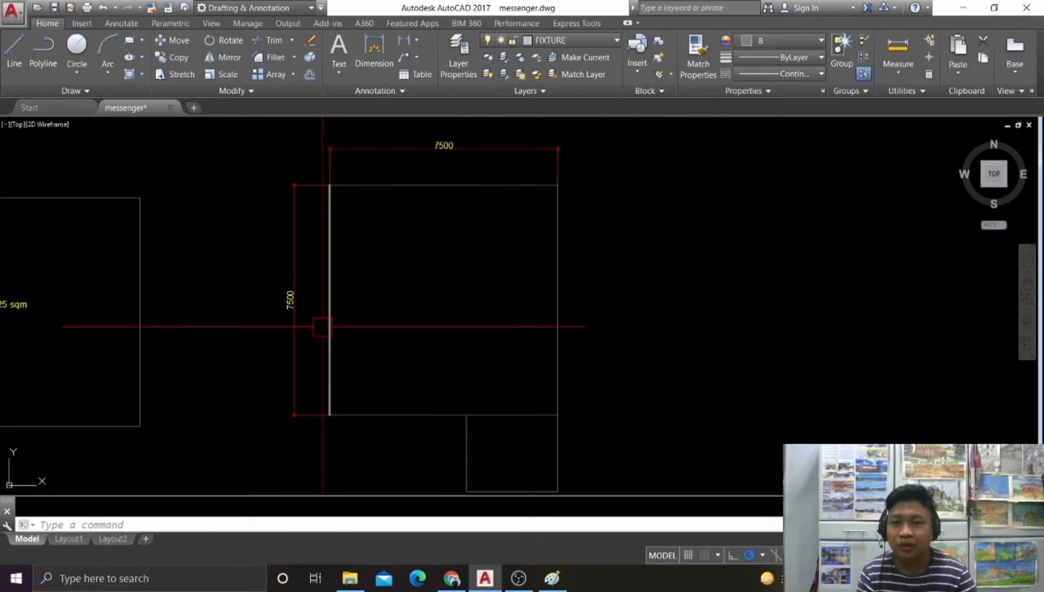
middle_drag(357, 324, 444, 324)
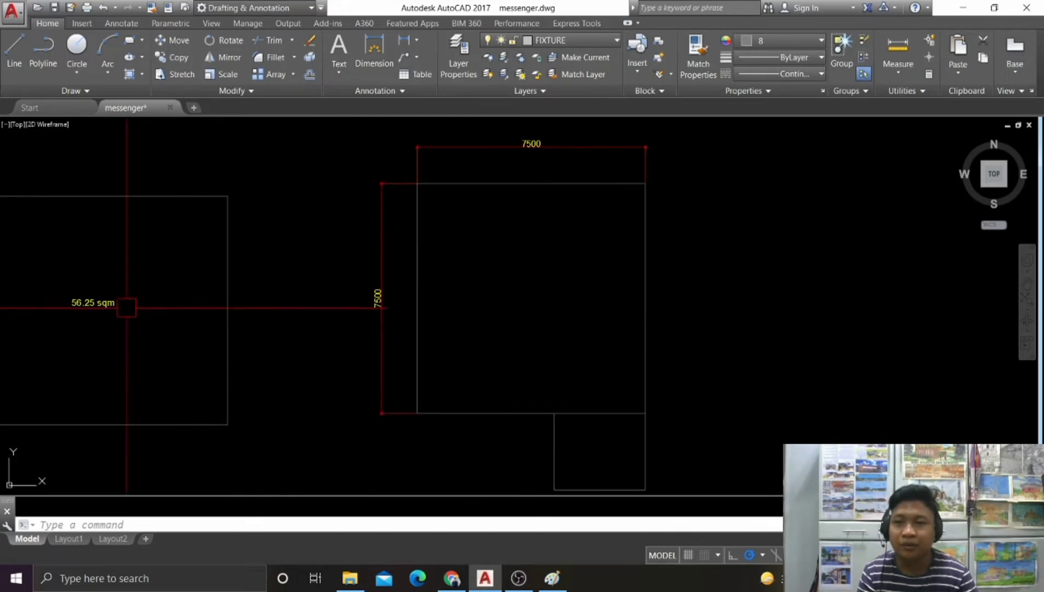
Move the 56.25 sqm label to the centre of the 7500 upper square
click(94, 302)
click(185, 42)
click(93, 302)
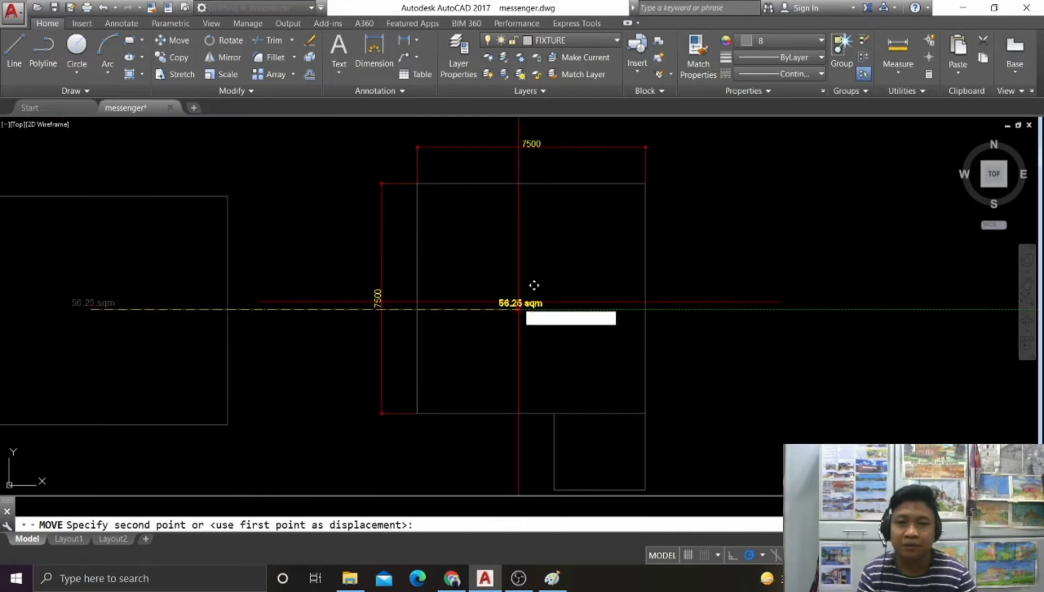
click(534, 302)
middle_drag(535, 302, 440, 315)
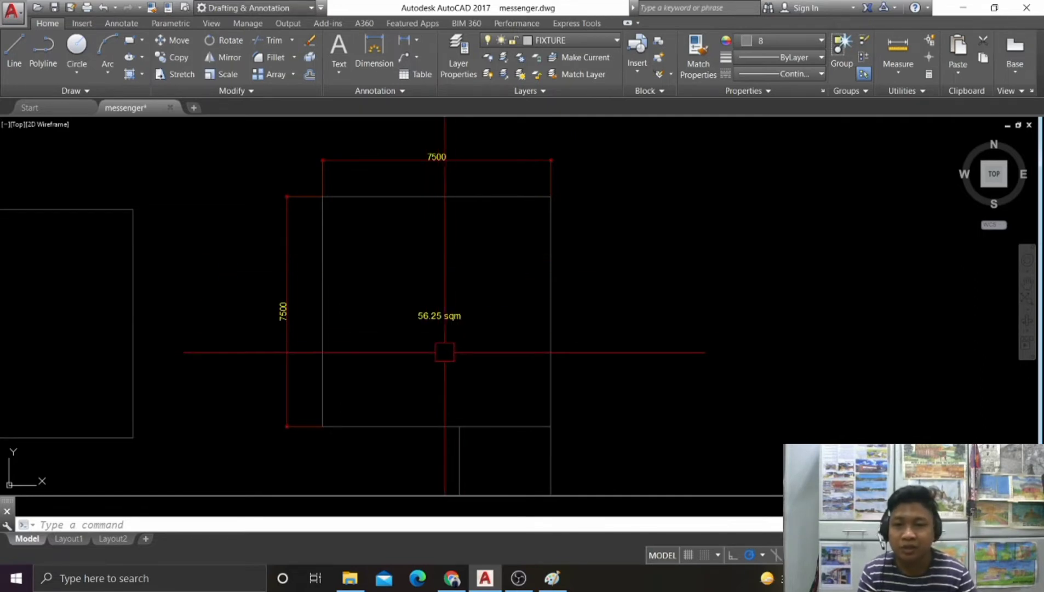
mouse_move(455, 355)
middle_down()
mouse_move(391, 300)
mouse_move(392, 309)
middle_up()
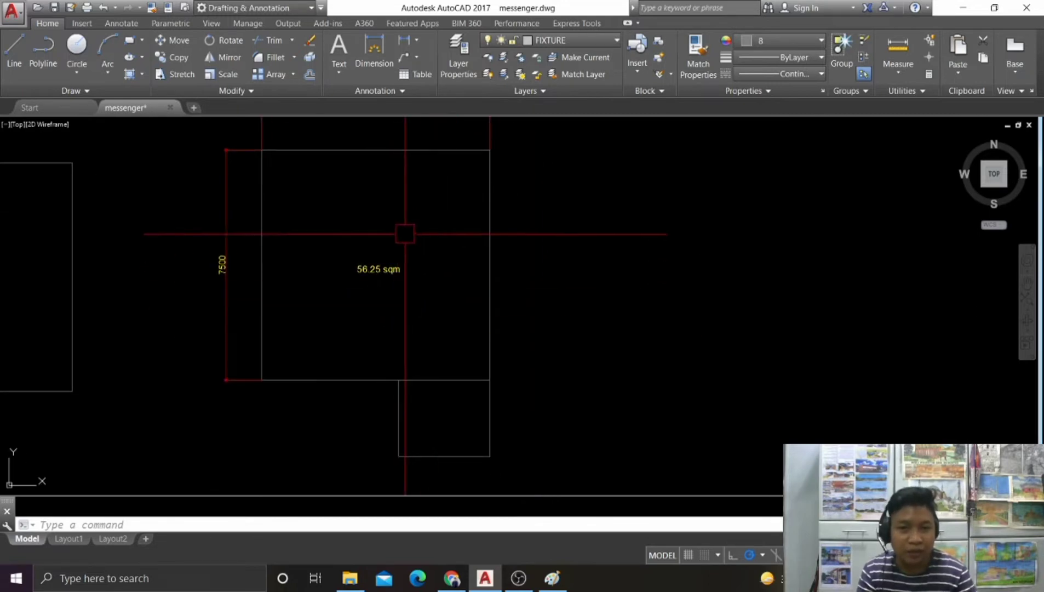
Dimension the lower block with 3000 across its top and 2500 down its left side
click(374, 52)
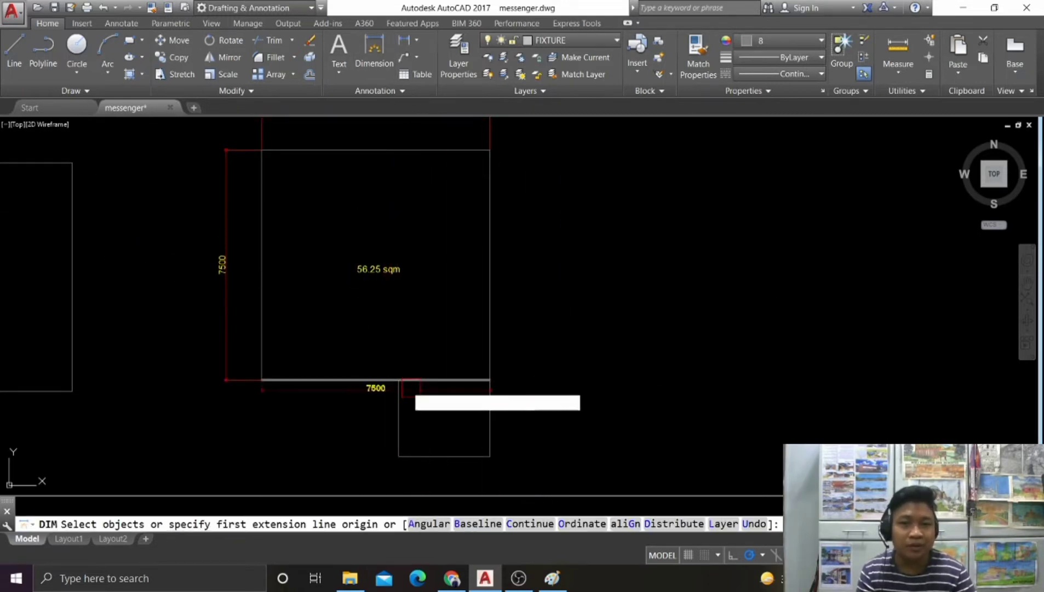
click(399, 379)
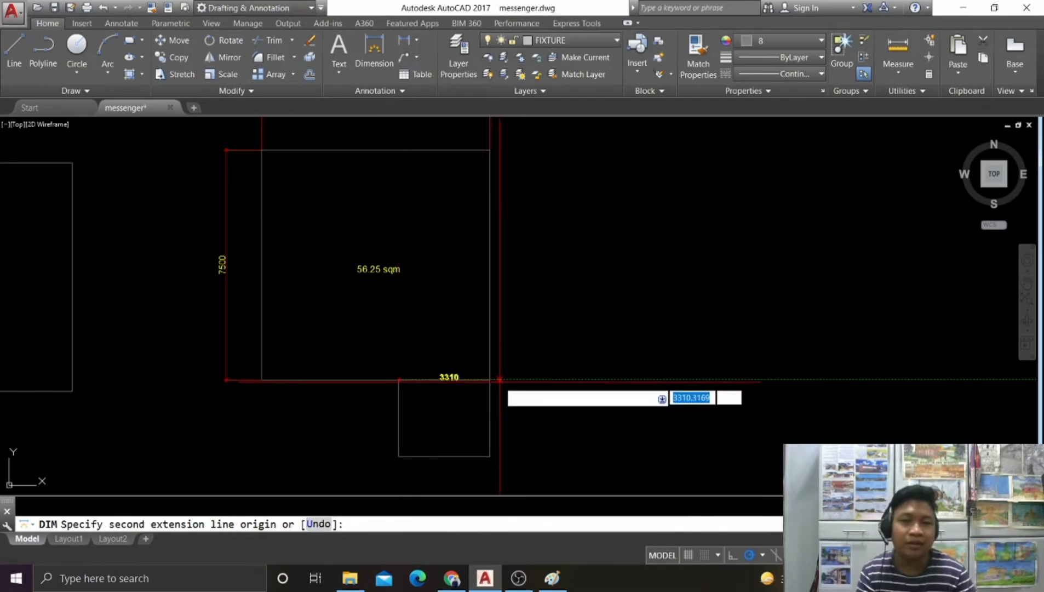
click(489, 379)
click(489, 345)
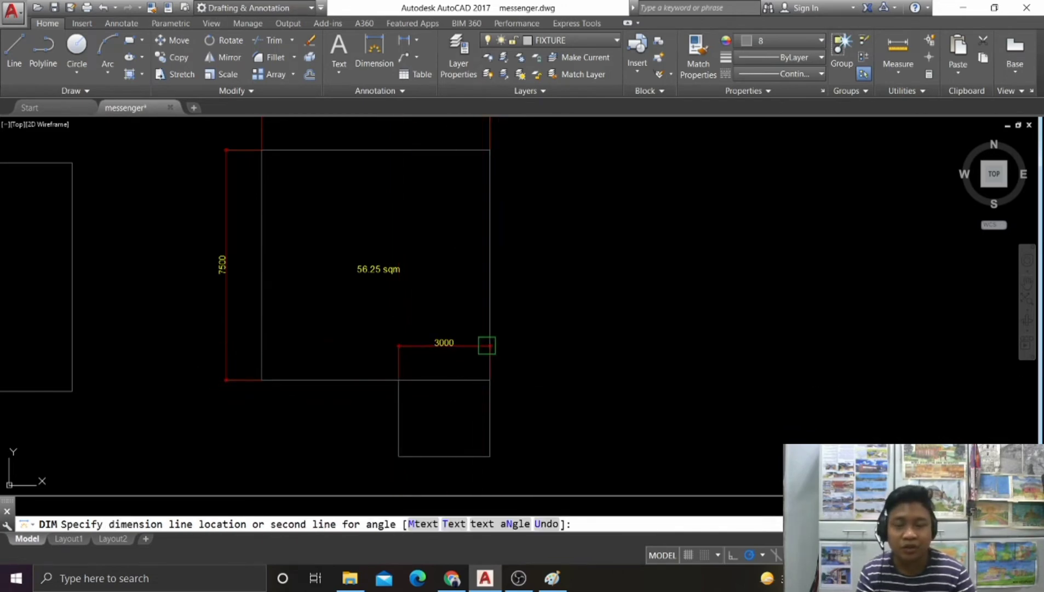
click(399, 379)
click(399, 455)
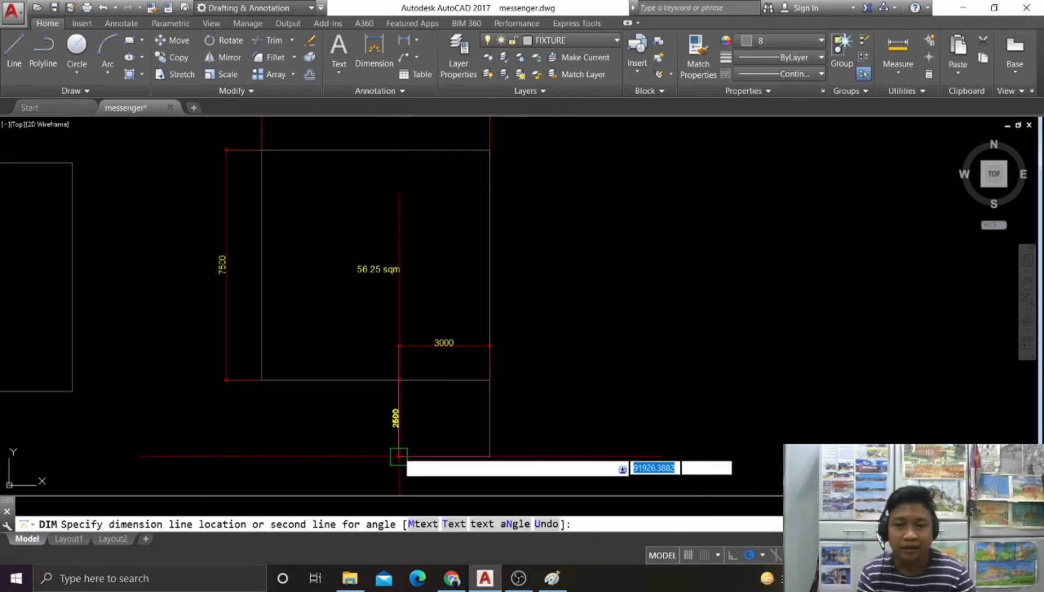
click(378, 441)
scroll(378, 428, up, 2)
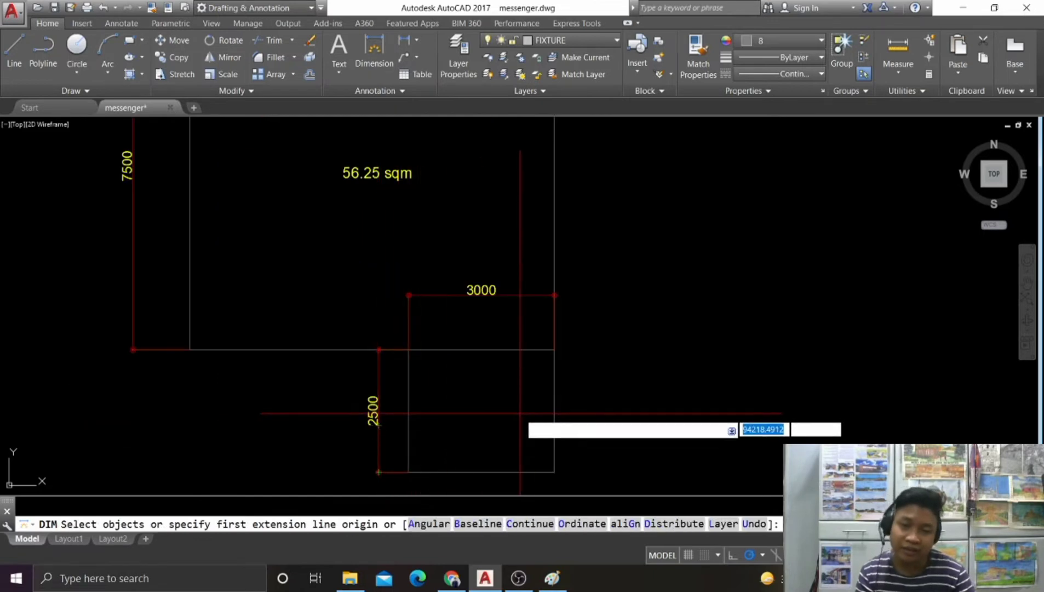
middle_drag(513, 426, 476, 426)
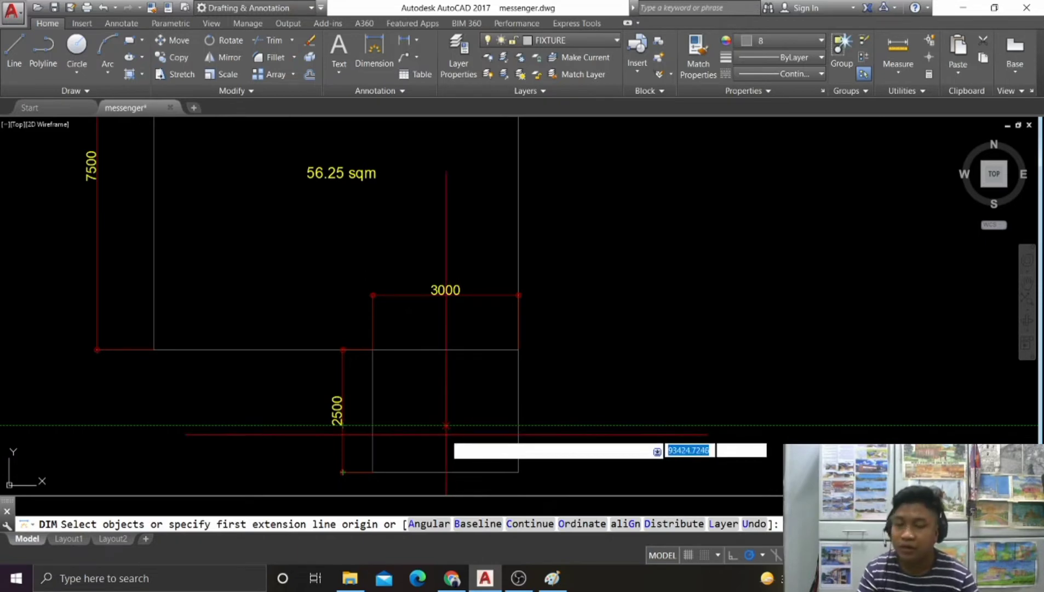
Paste a copy of the 56.25 sqm label into the lower room and edit it to read 7.5 sqm
key(Return)
middle_drag(341, 184, 351, 201)
key(Escape)
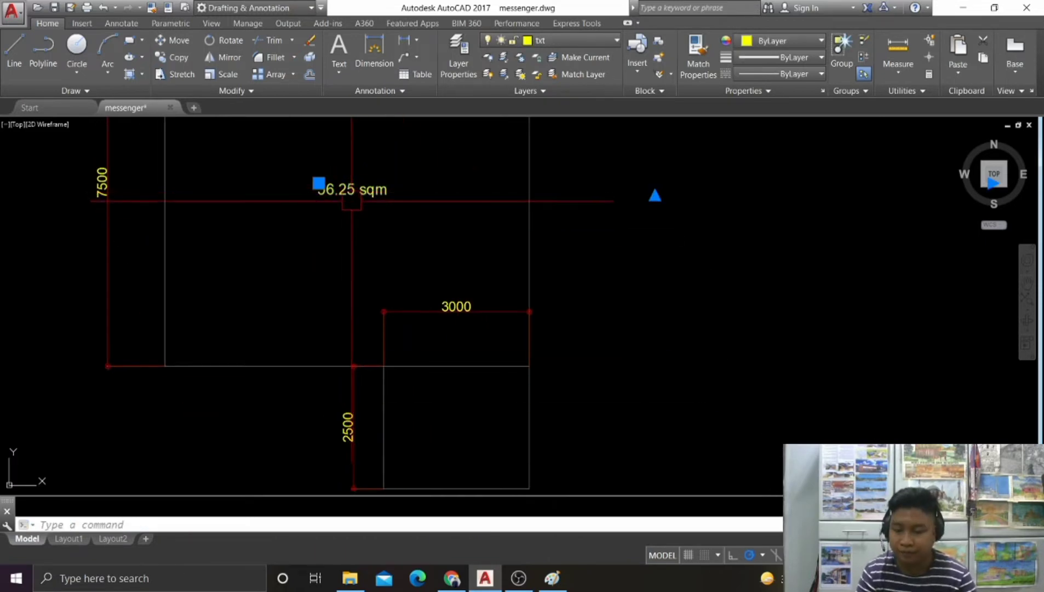
key(ctrl+c)
key(ctrl+v)
click(424, 427)
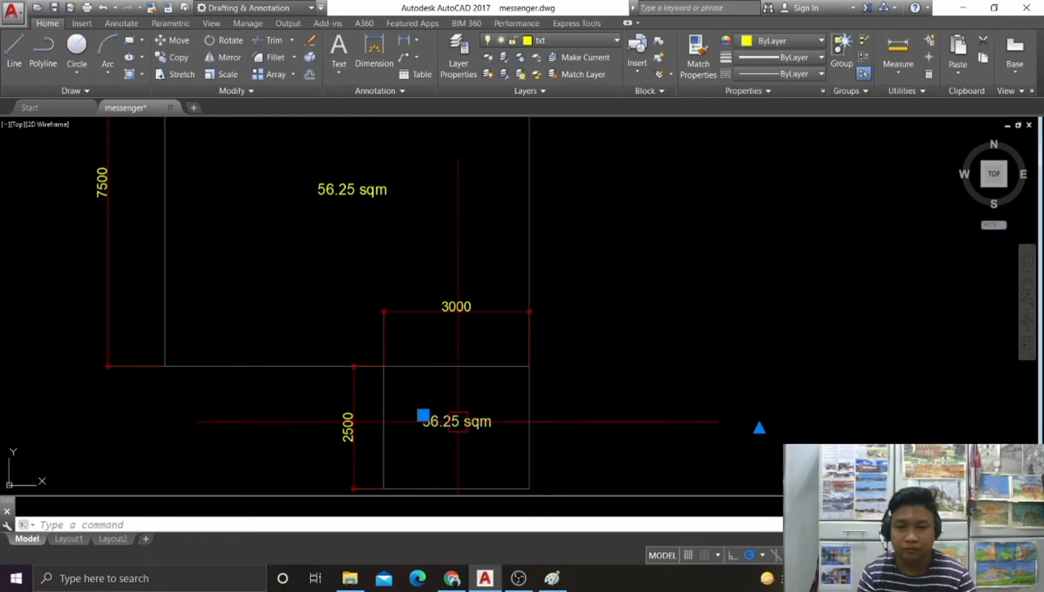
double_click(458, 421)
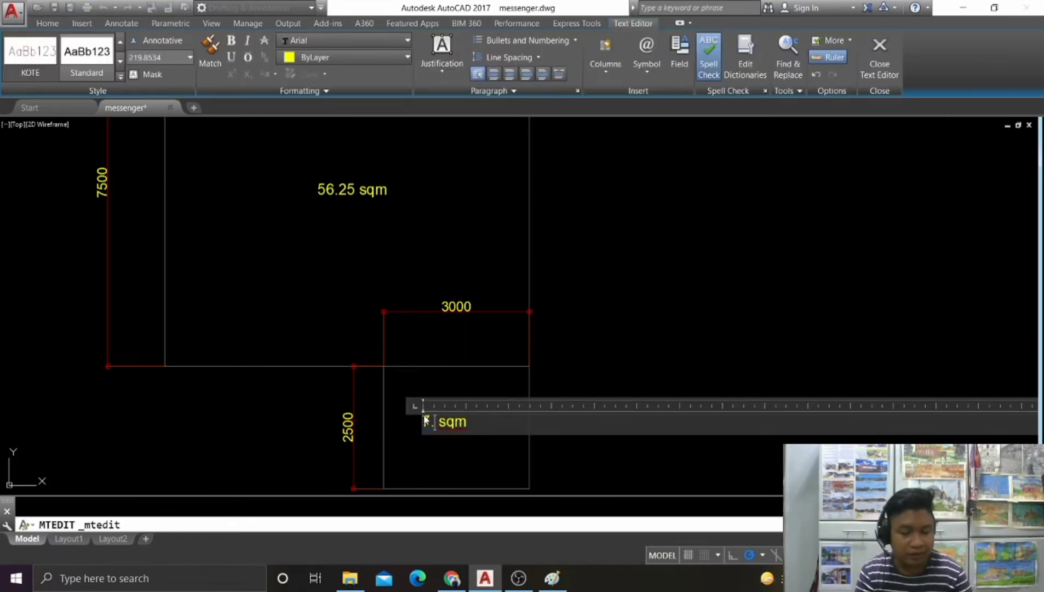
text(7.5)
click(600, 359)
Move the 7.5 sqm label to the centre of the lower 3000 by 2500 room
click(441, 420)
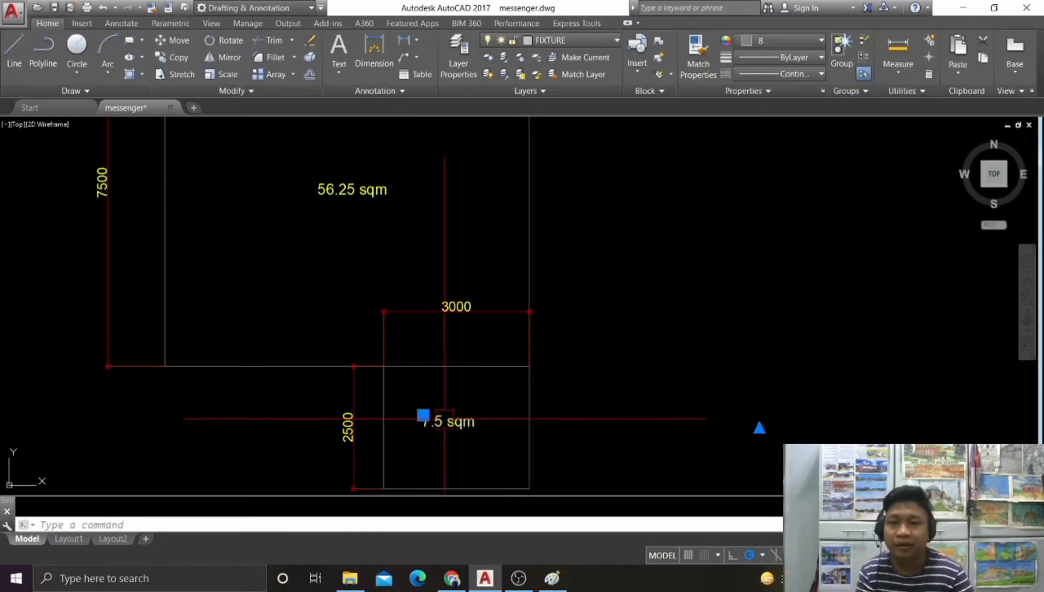
click(174, 57)
key(Escape)
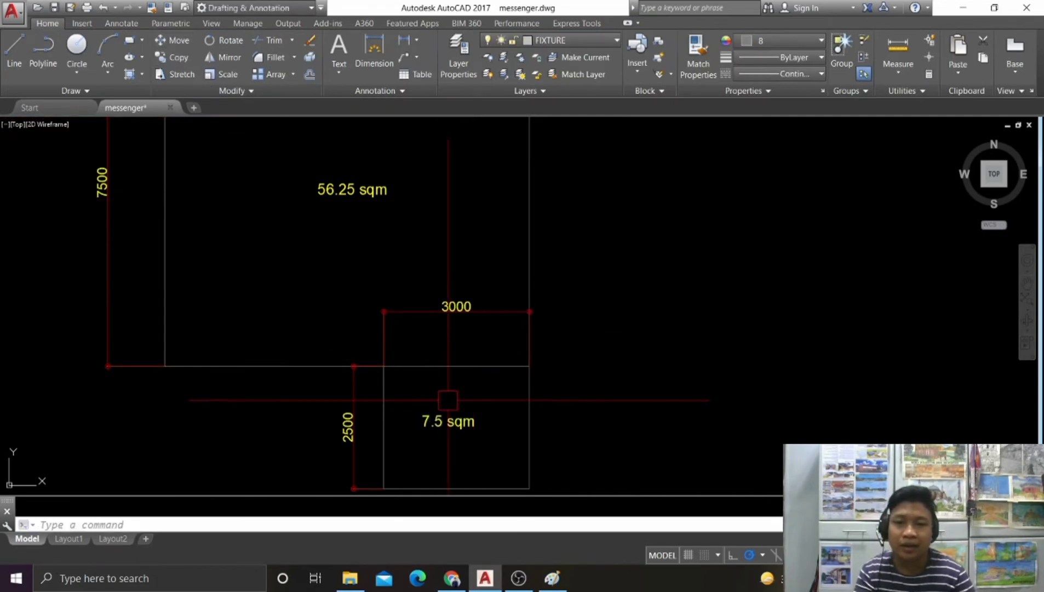
click(175, 40)
click(465, 438)
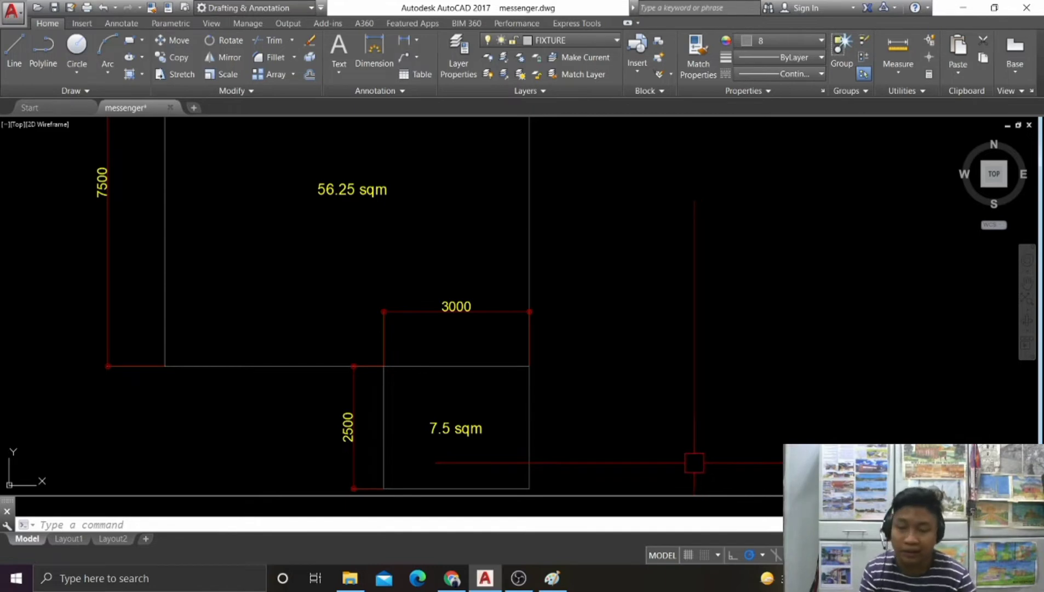
Add a 63.75 sqm total-area label, copied from 56.25 sqm, to the right of the L-shape
click(350, 189)
key(ctrl+c)
key(ctrl+v)
click(703, 289)
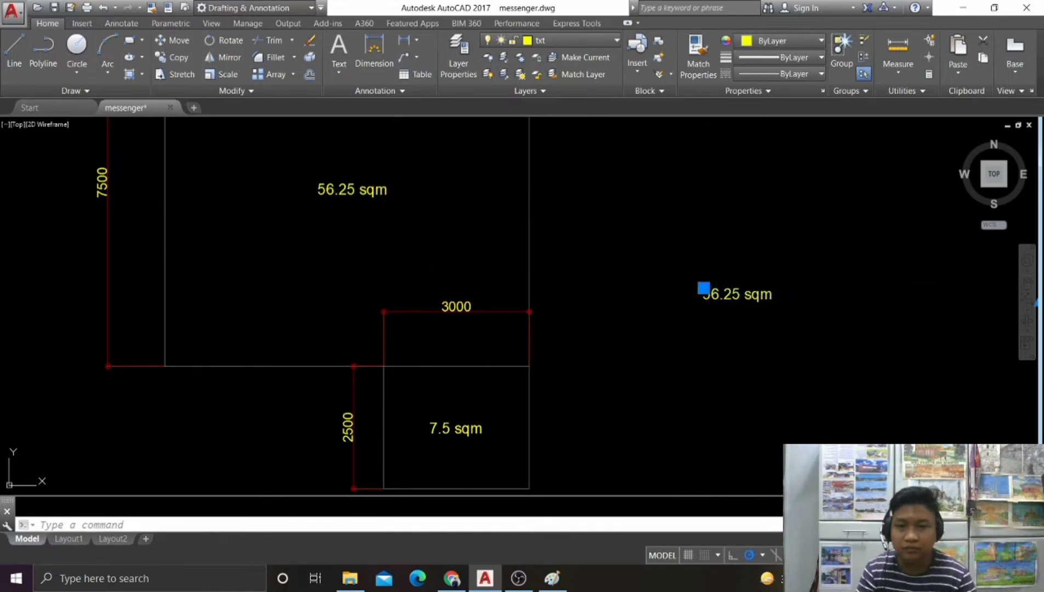
double_click(713, 298)
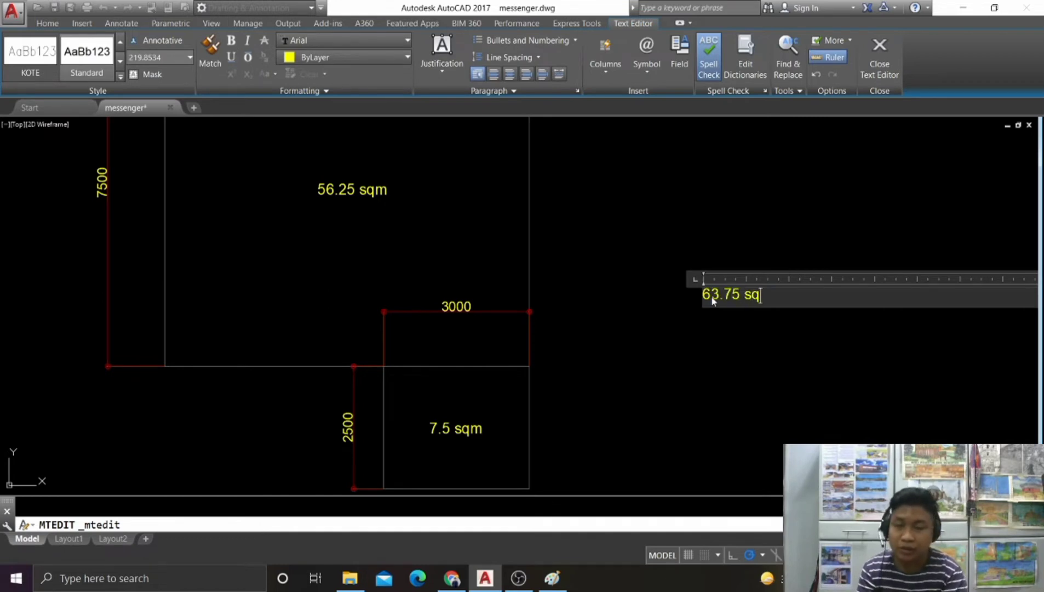
click(734, 225)
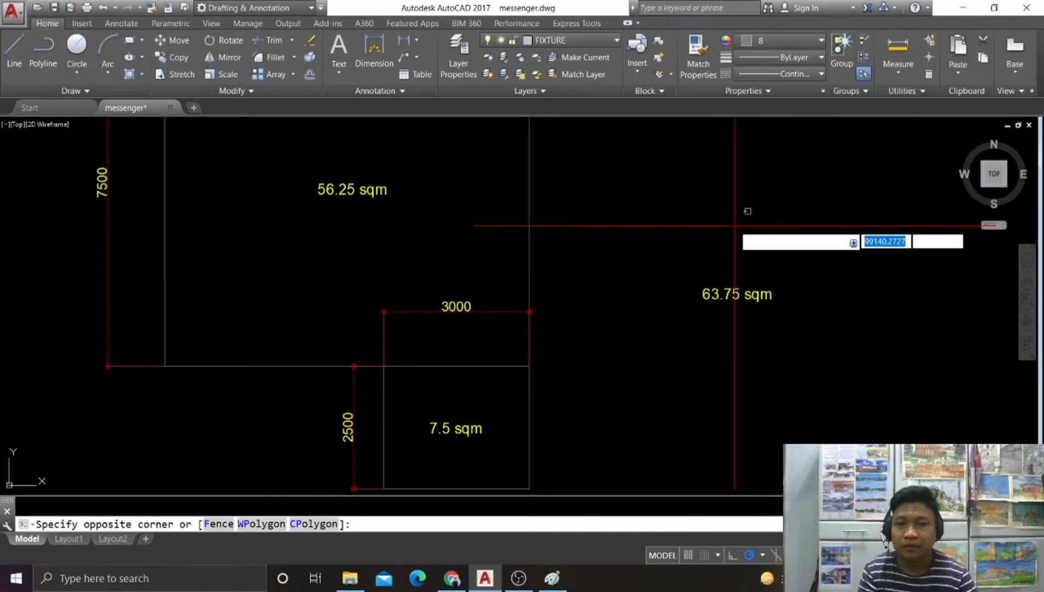
key(Escape)
Grip-stretch the bottom wall line so it ends at the lower room
scroll(665, 287, down, 2)
middle_drag(645, 307, 641, 348)
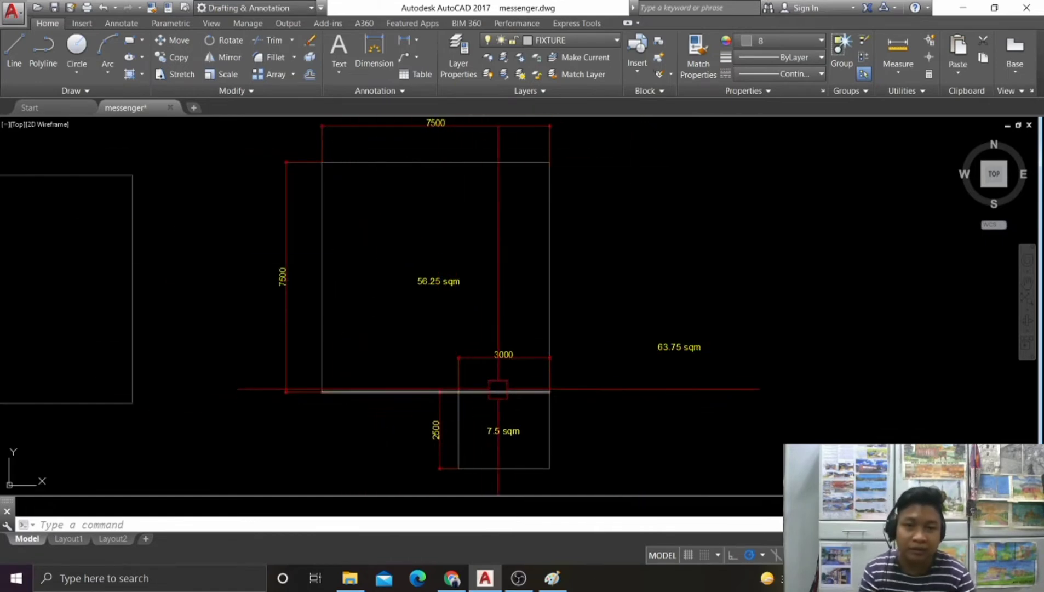
click(497, 361)
click(507, 391)
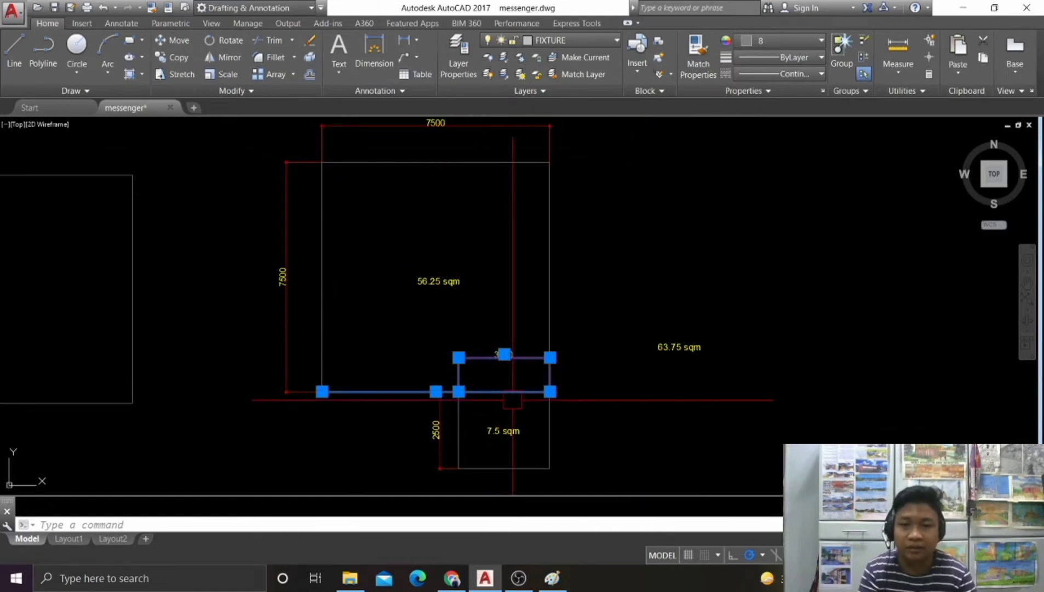
click(550, 391)
click(458, 392)
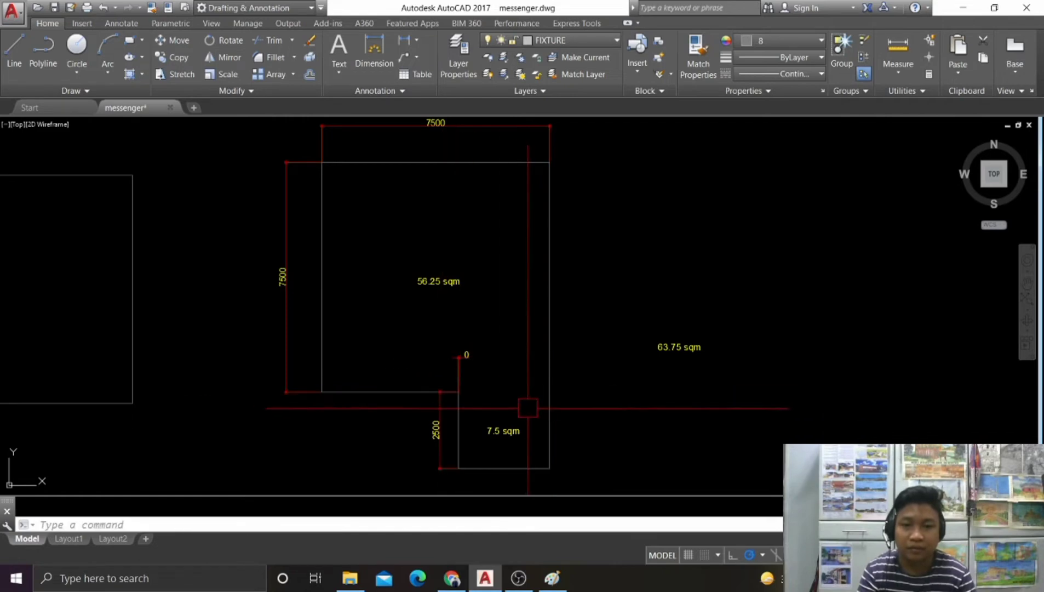
click(466, 359)
key(Escape)
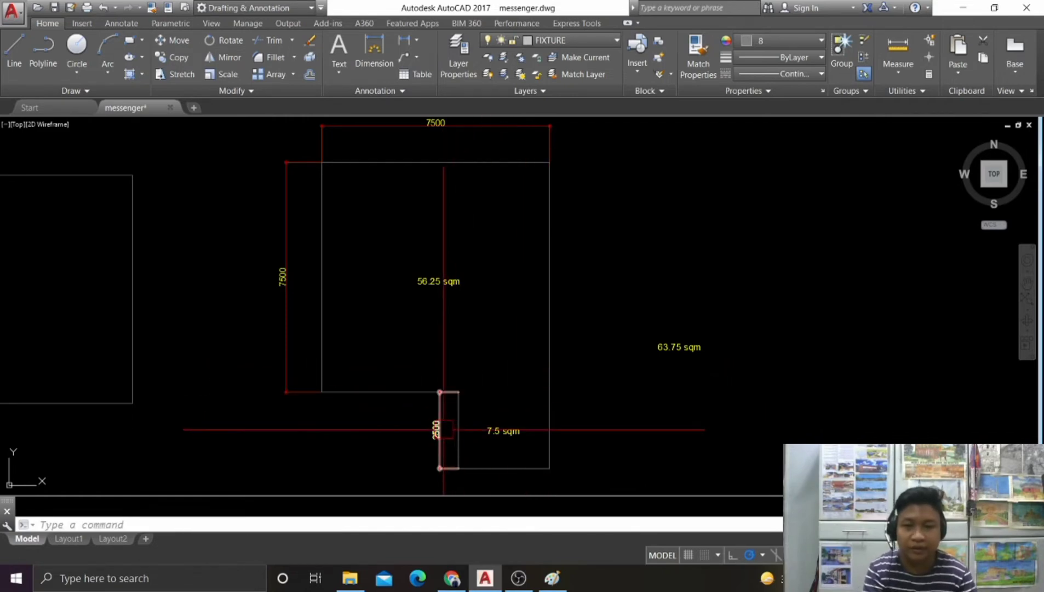
Window-select the whole dimensioned L-shape with its labels and delete it
click(736, 480)
scroll(482, 307, down, 2)
click(336, 192)
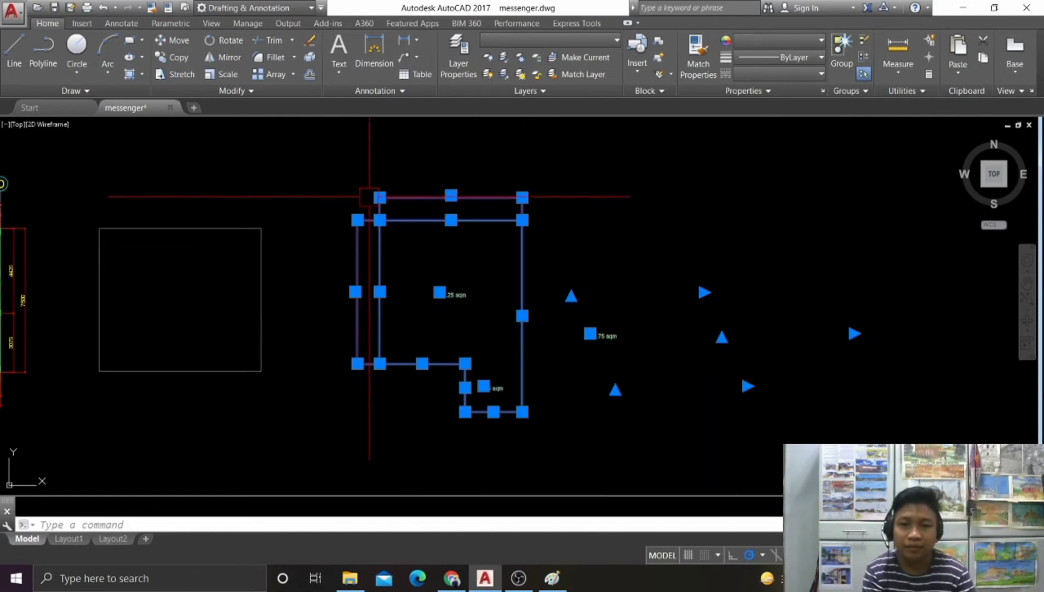
key(Delete)
middle_drag(402, 210, 251, 219)
click(14, 49)
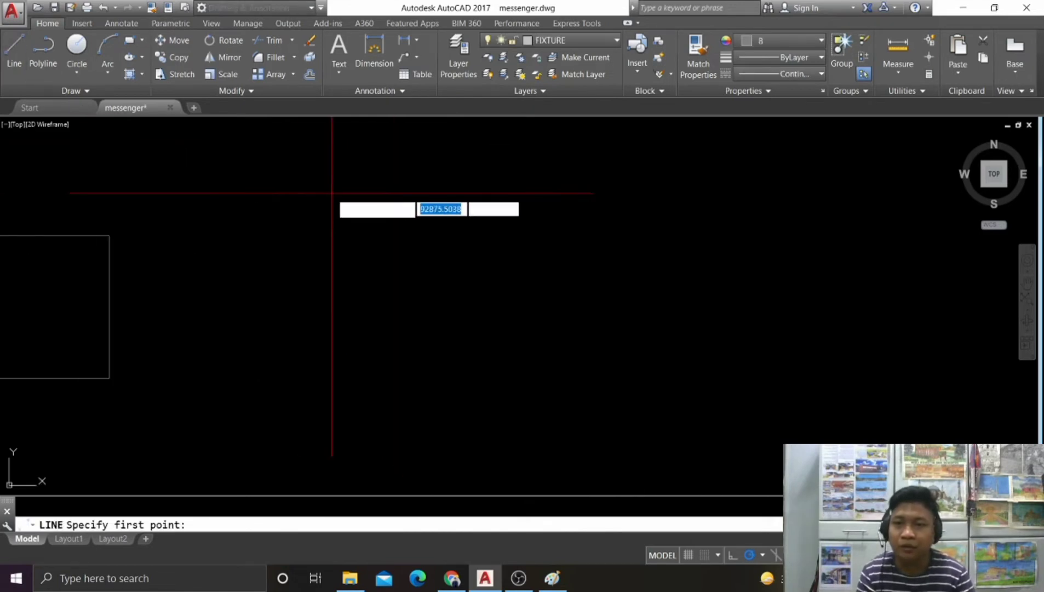
Draw a triangle with a 10000 top edge and 5000 downward edge, closed diagonally
click(332, 192)
text(1000)
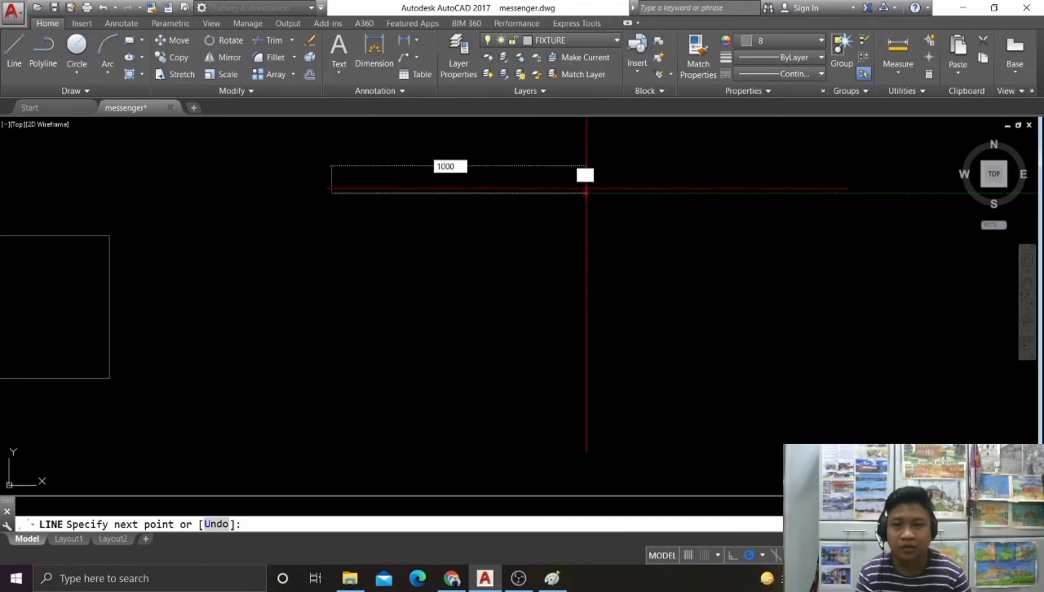
key(Return)
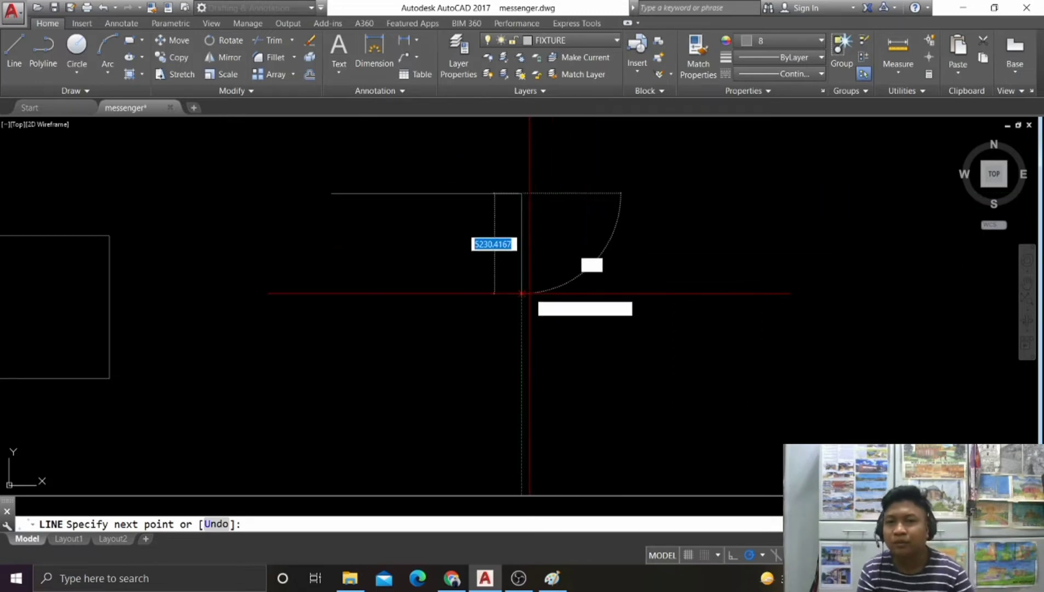
text(5000)
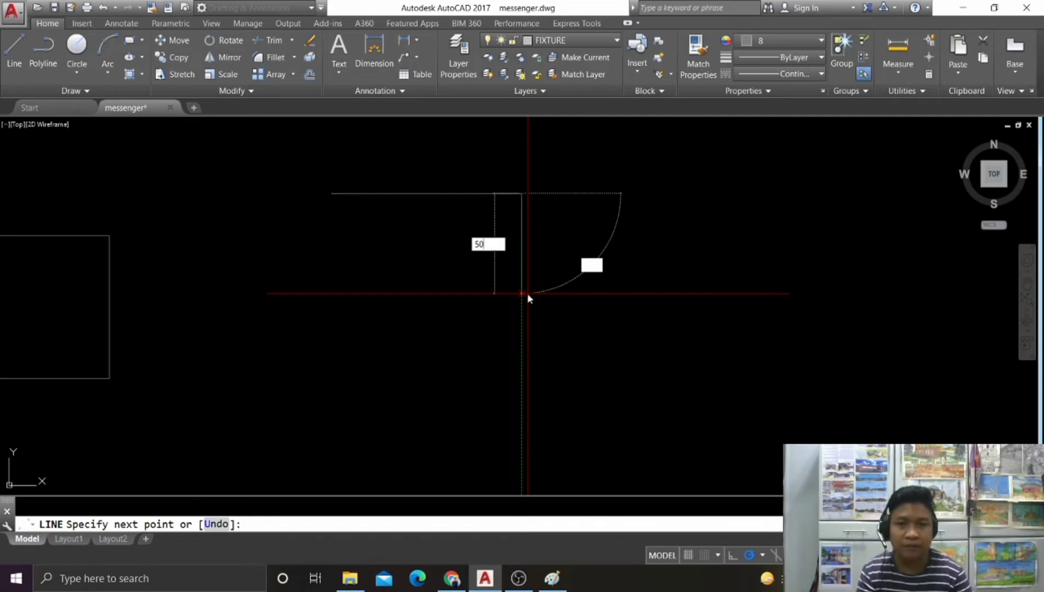
key(Return)
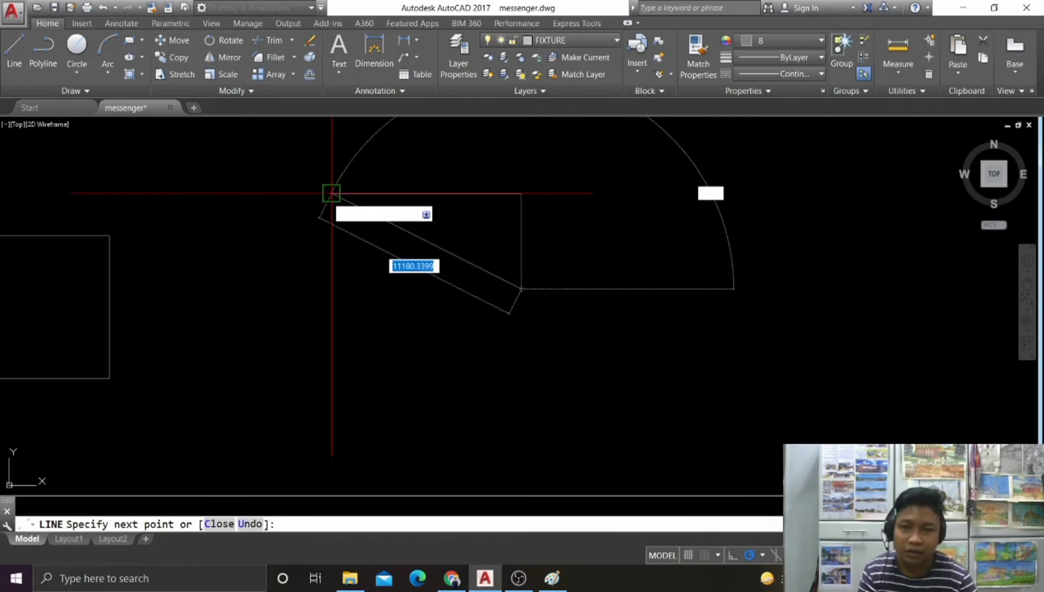
text(c)
key(Return)
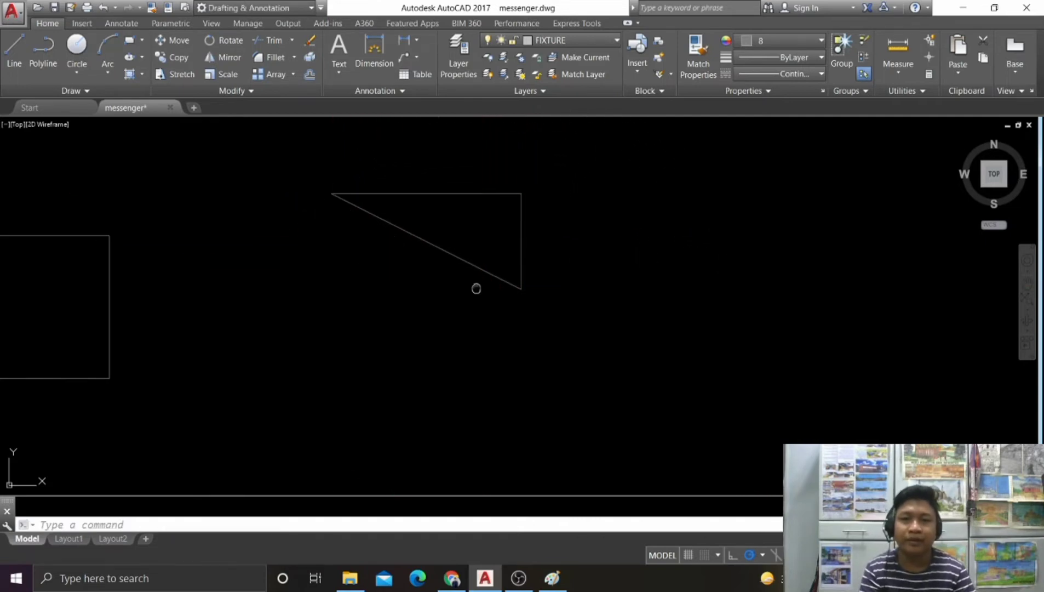
scroll(475, 286, up, 2)
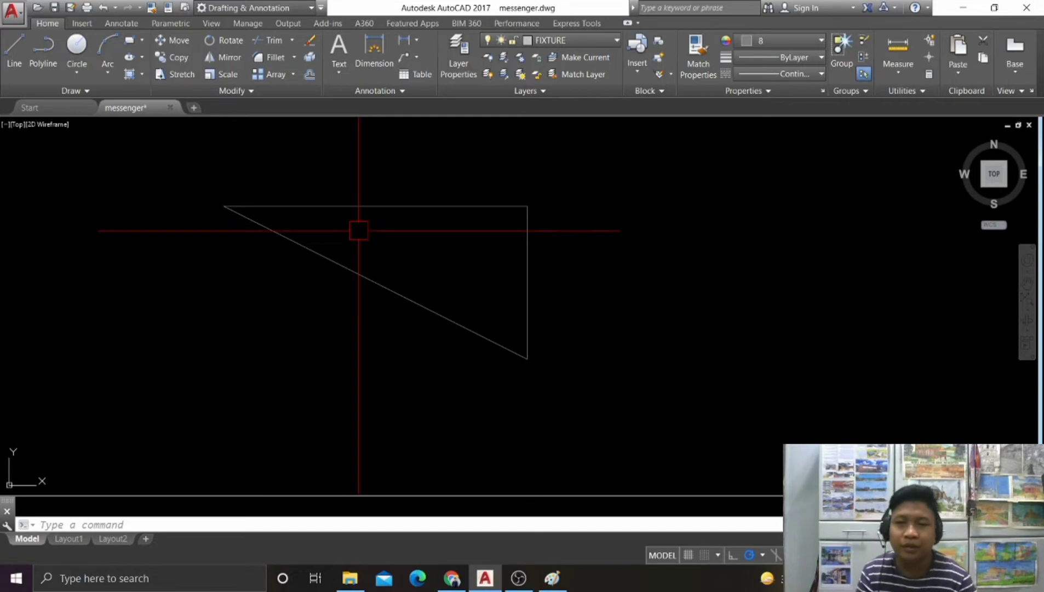
Dimension the triangle's top edge as 10000, placed above it
click(374, 52)
click(224, 206)
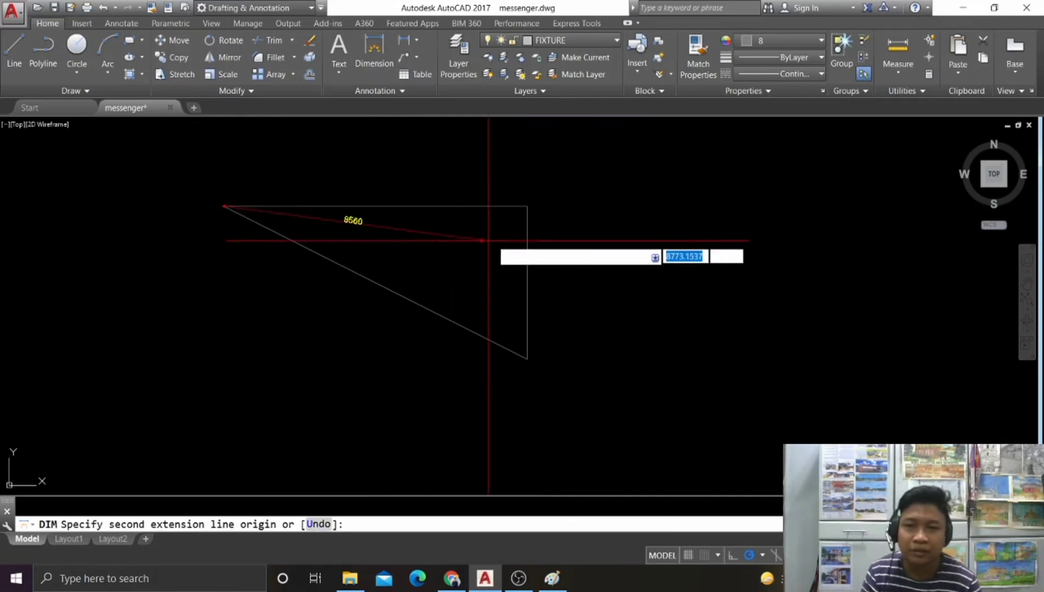
click(527, 206)
click(526, 164)
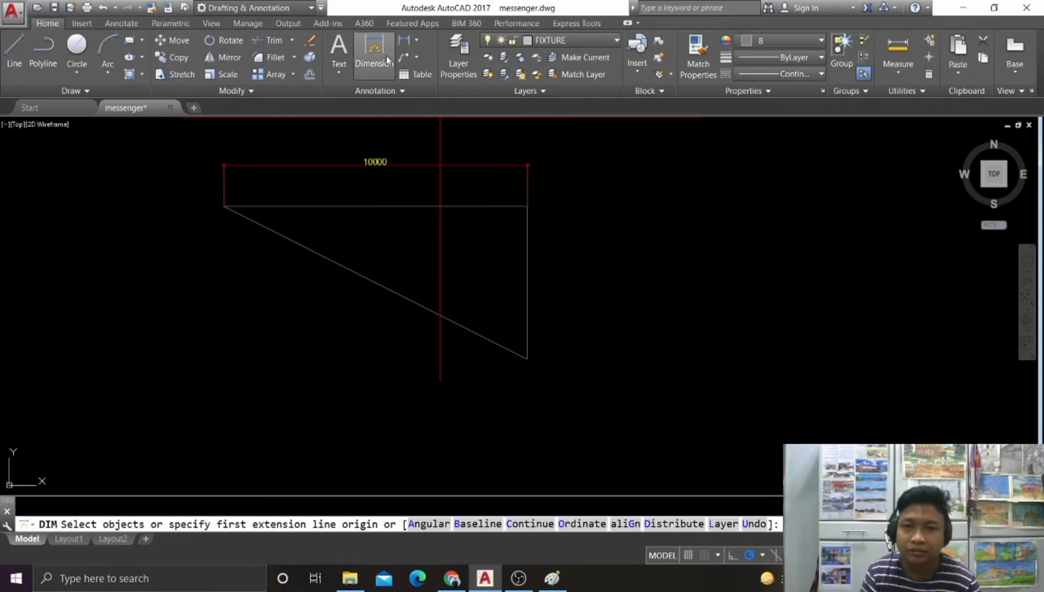
Dimension the triangle's vertical right edge as 5000, placed beside it
click(528, 206)
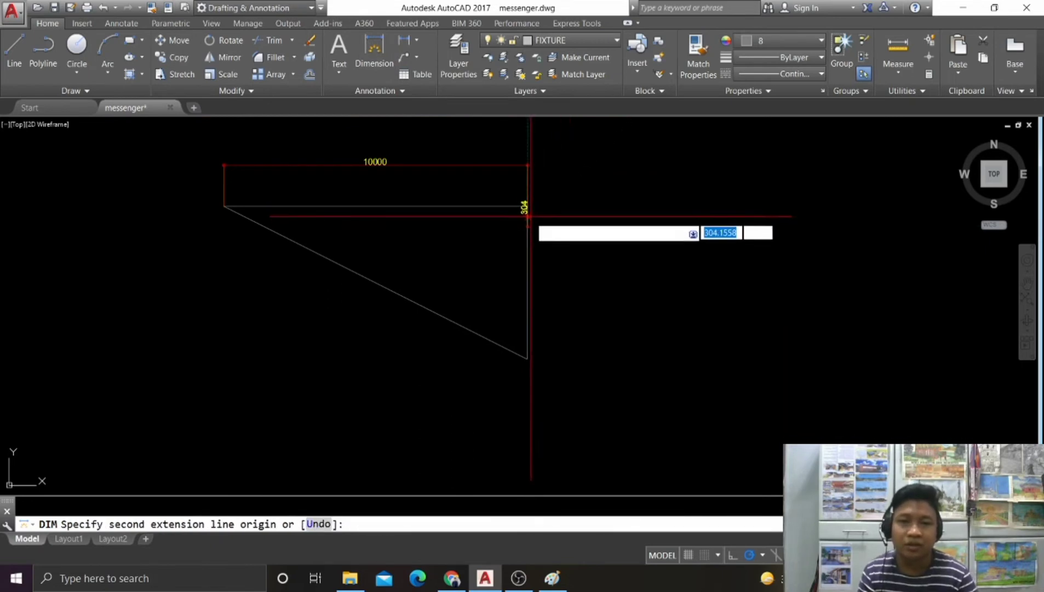
key(Escape)
key(Return)
click(528, 206)
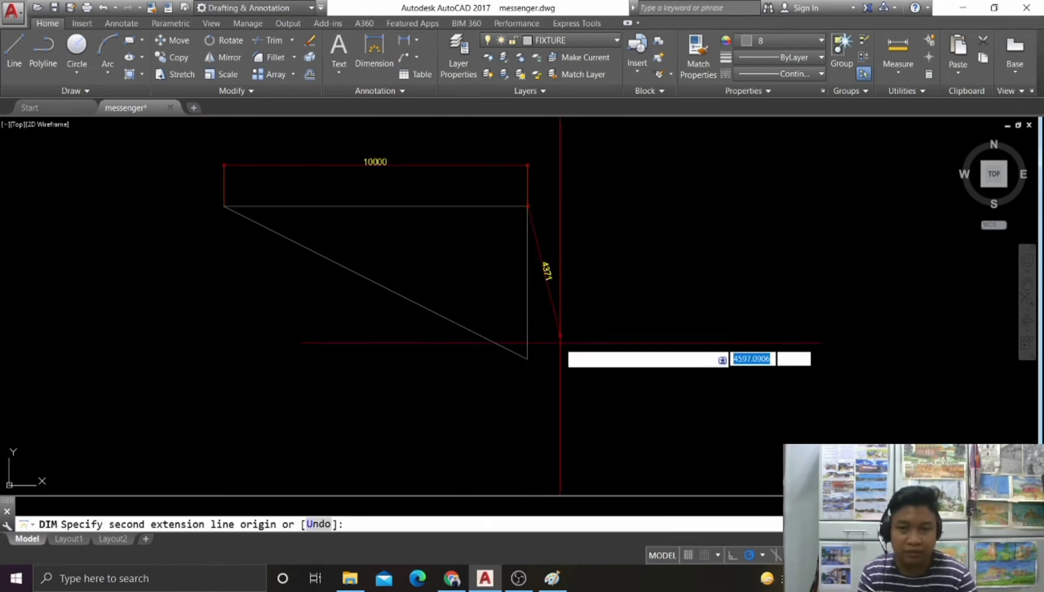
click(527, 358)
click(555, 329)
scroll(555, 290, up, 4)
scroll(557, 290, down, 2)
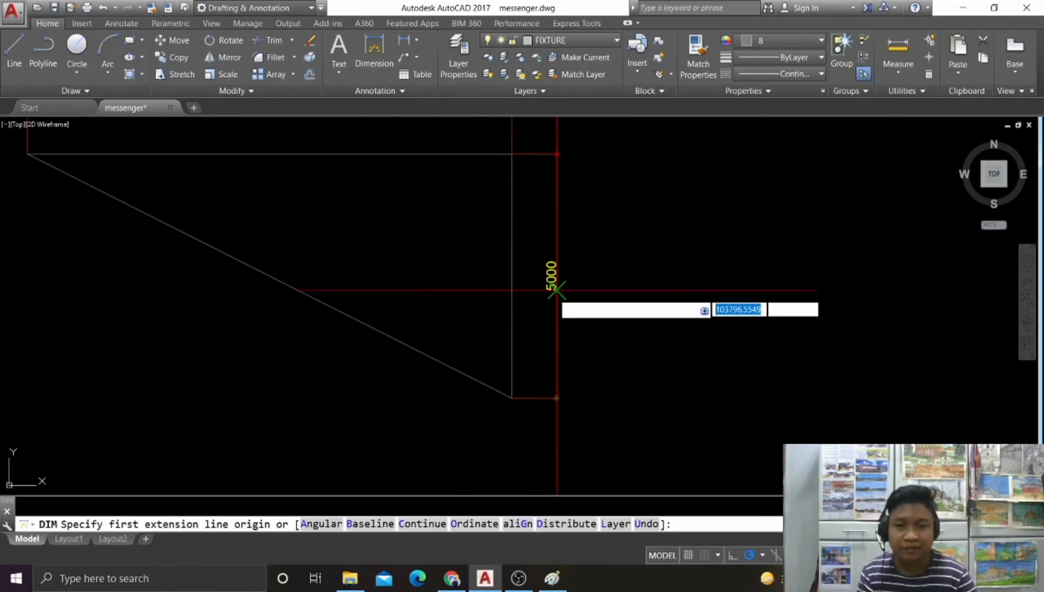
scroll(557, 290, down, 4)
scroll(569, 302, up, 2)
key(Escape)
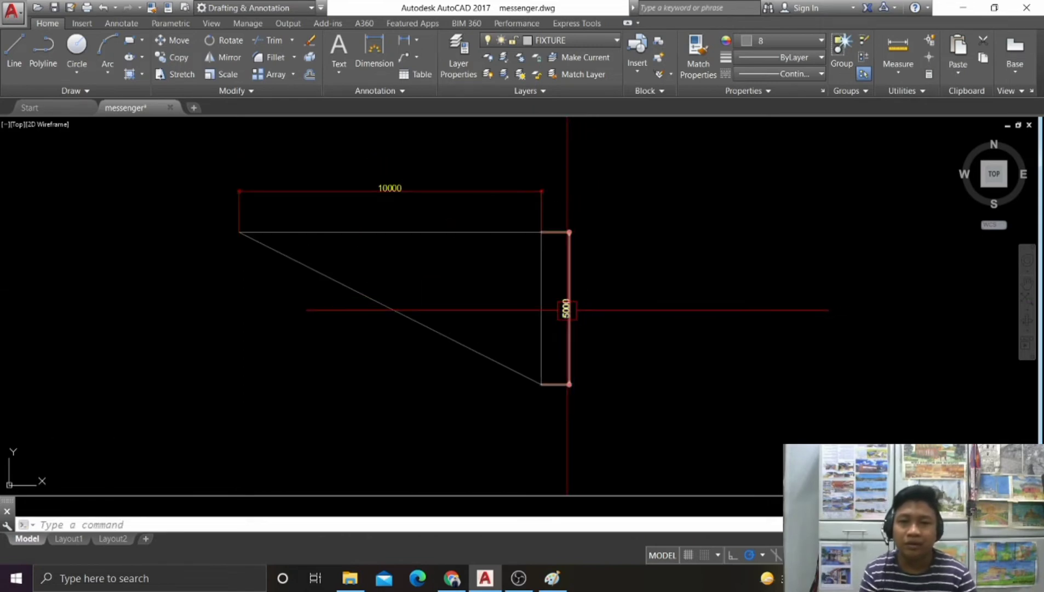
Select the triangle's right edge, diagonal side and top edge
click(542, 318)
click(482, 355)
click(471, 235)
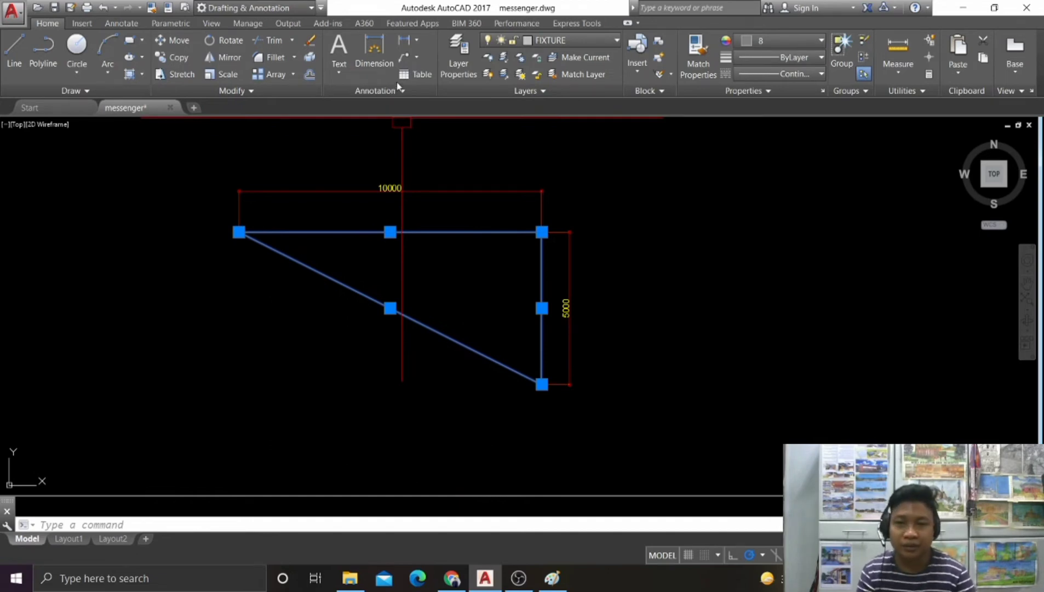
Draw a 10000 by 5000 rectangle around the triangle and select it to verify
click(130, 40)
click(541, 383)
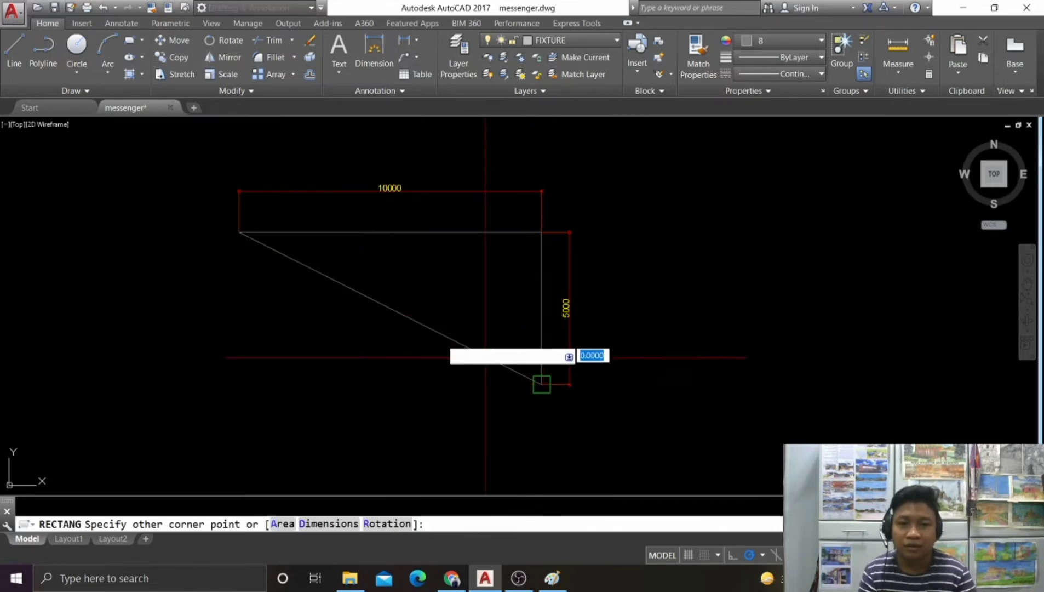
click(239, 231)
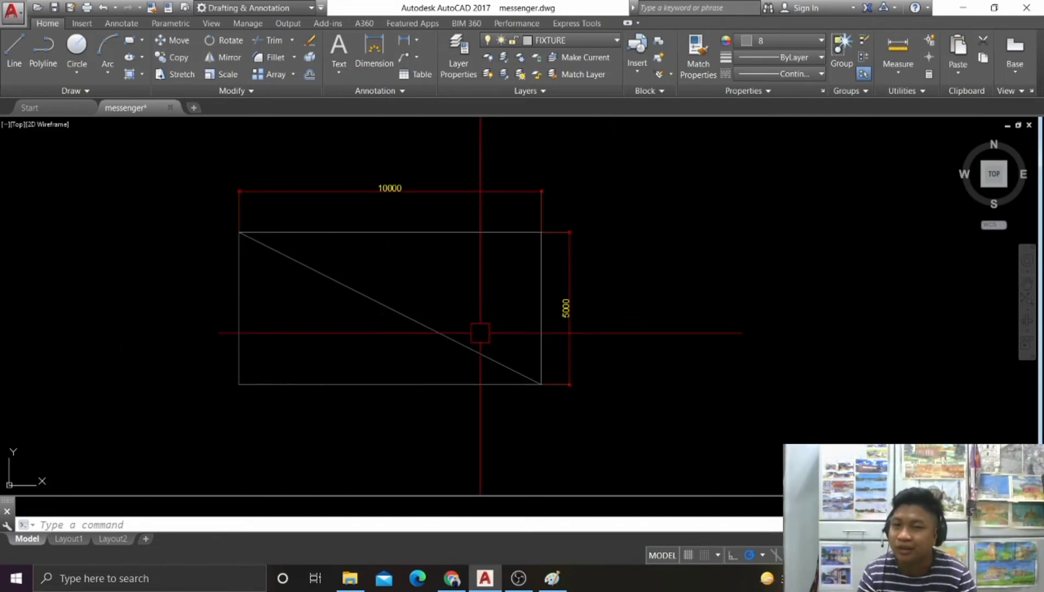
click(436, 384)
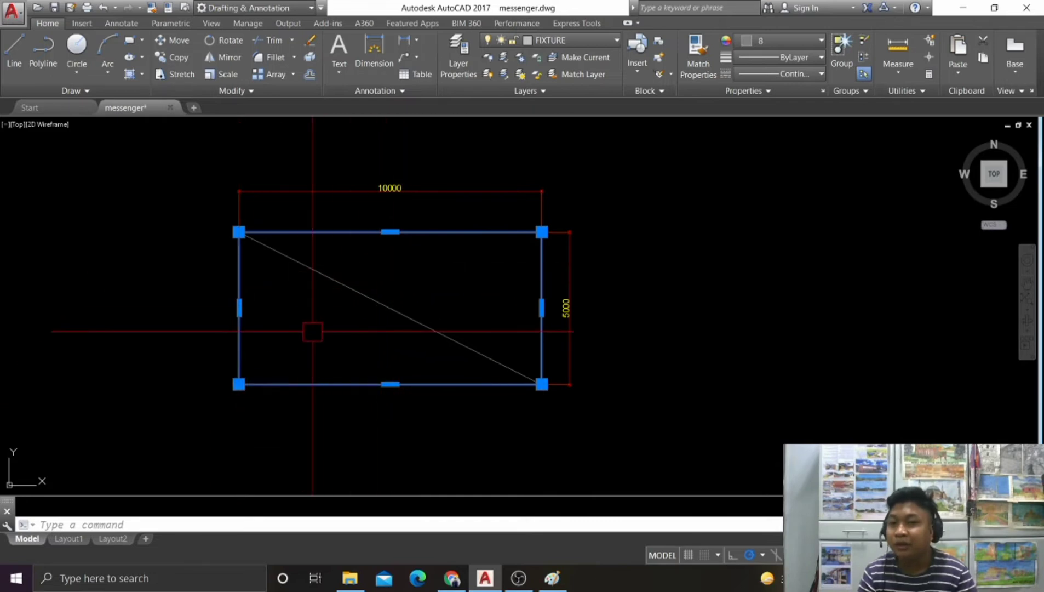
key(Escape)
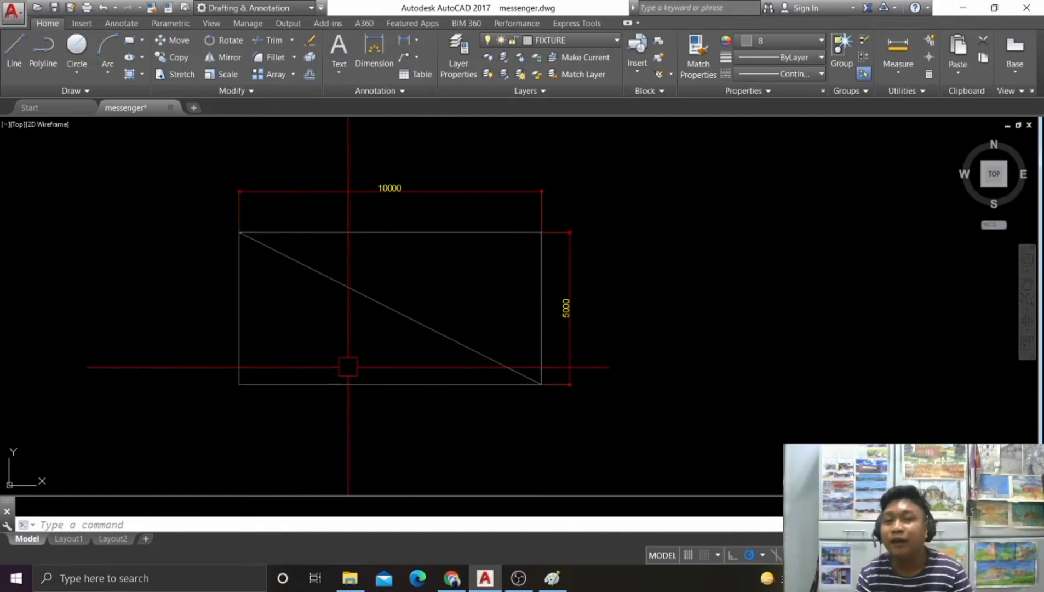
scroll(345, 356, down, 3)
View image 3 with the viewer's 1:800 scale question, then close it
mouse_move(344, 356)
middle_down()
mouse_move(516, 349)
mouse_move(863, 284)
mouse_move(856, 278)
middle_up()
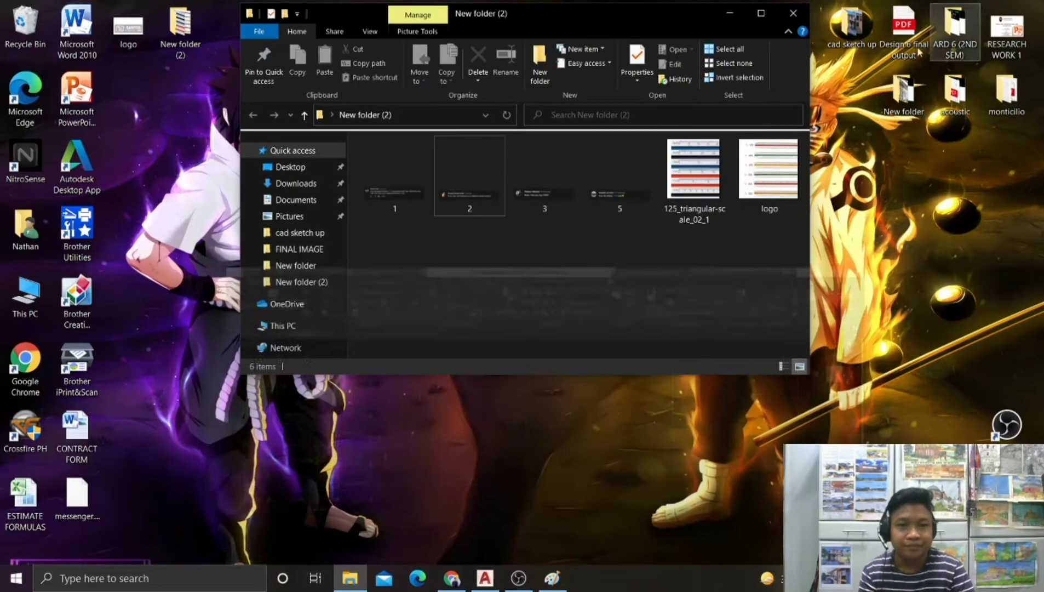
double_click(537, 183)
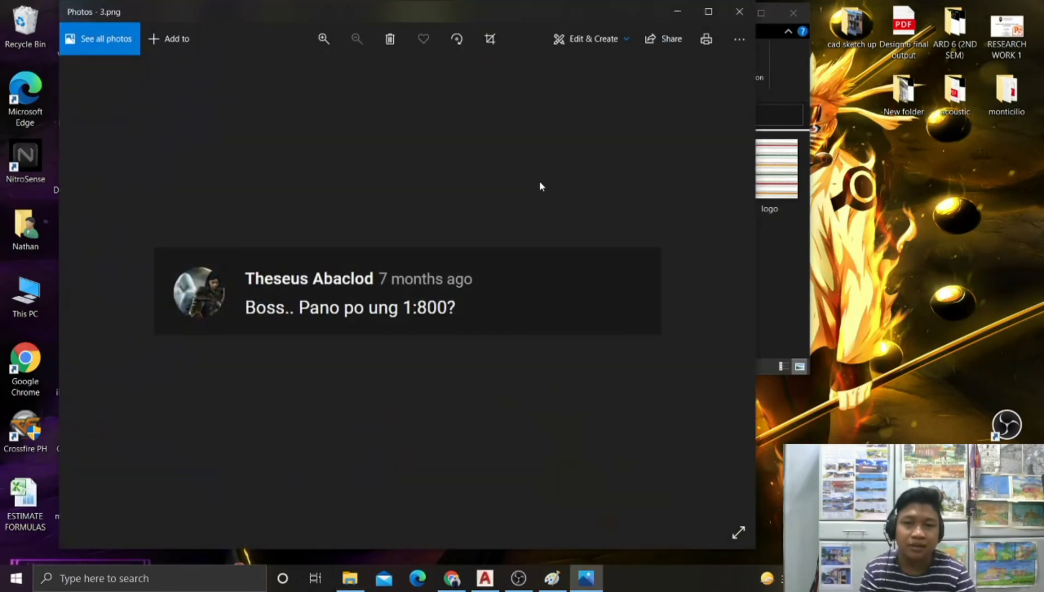
mouse_move(695, 135)
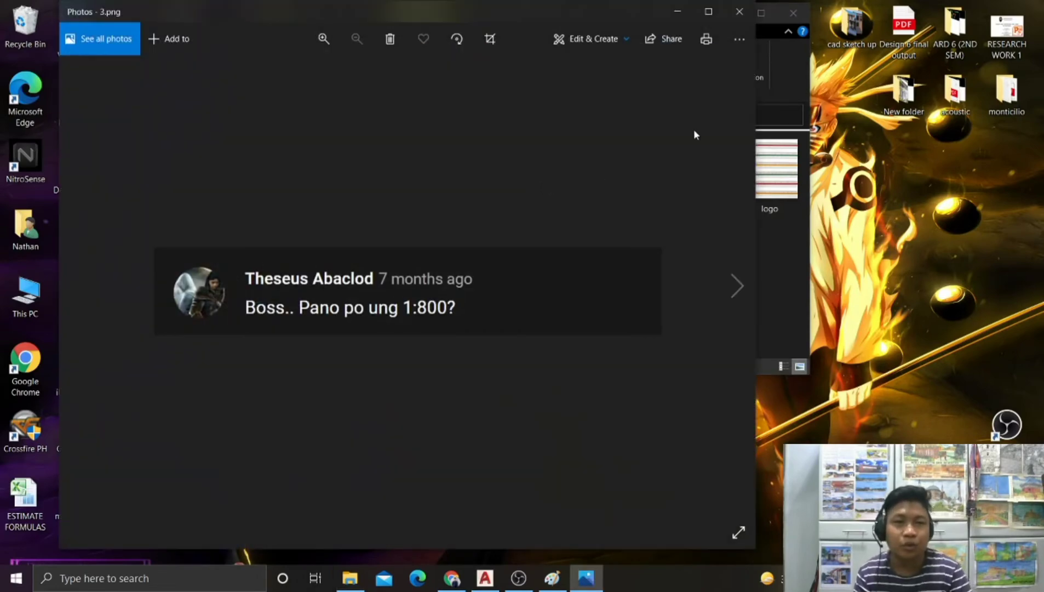
click(739, 11)
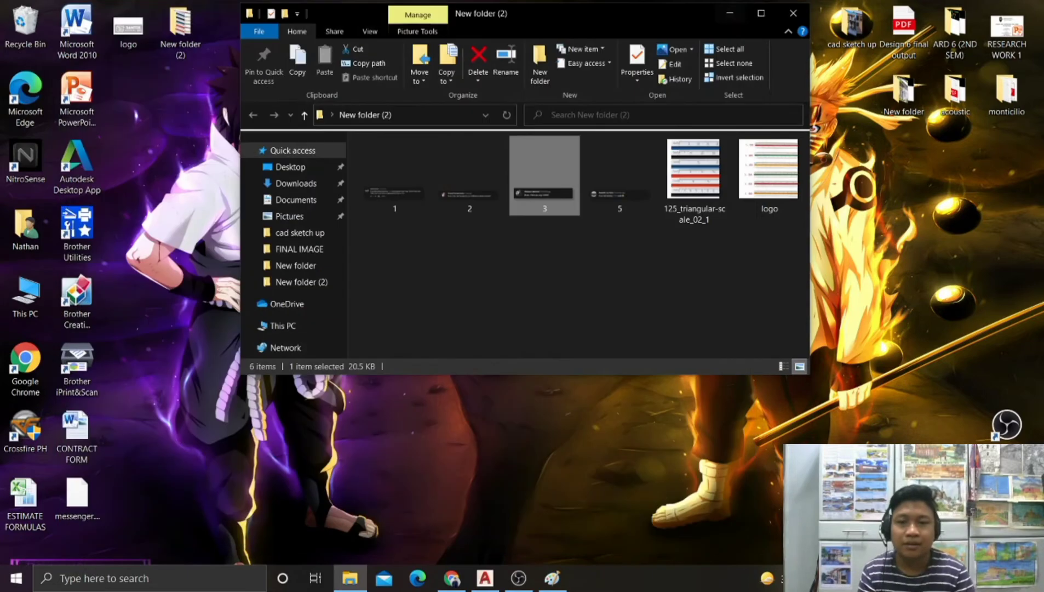
Open the logo scale-ruler image in Paint, discarding edits to the current picture
click(553, 578)
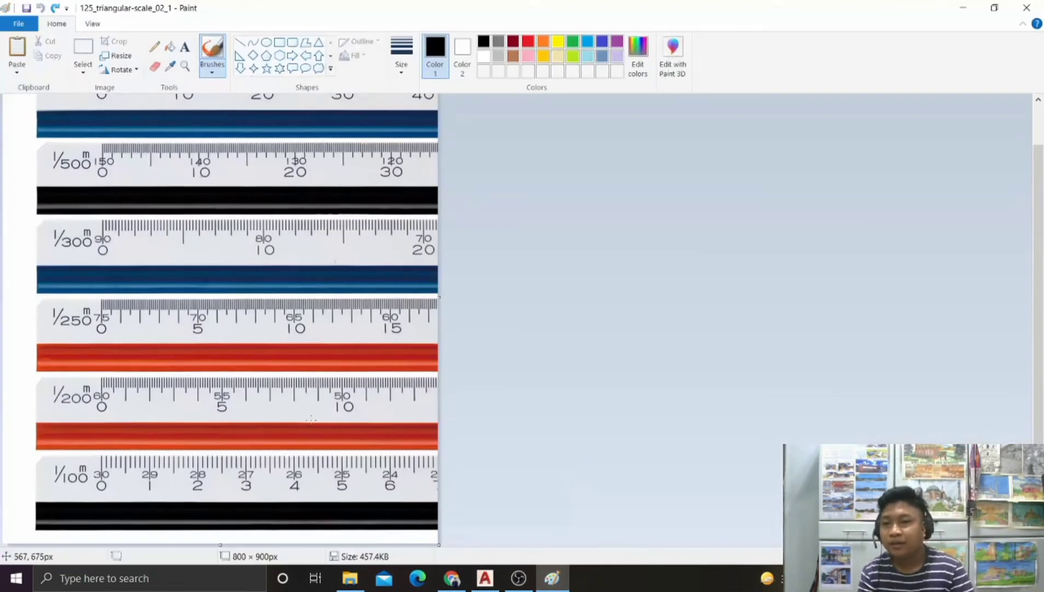
click(988, 9)
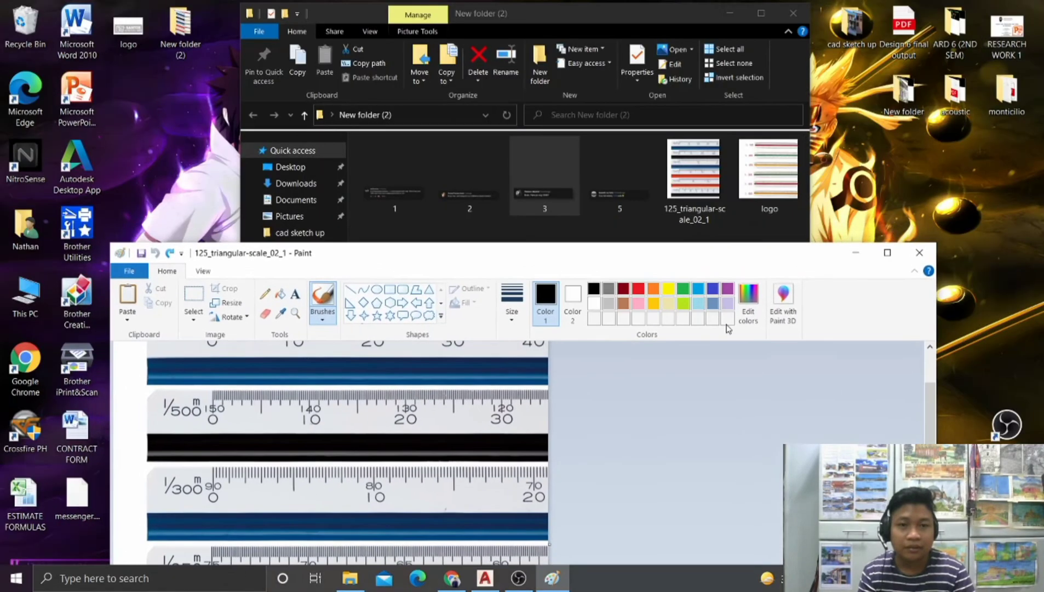
key(alt+F4)
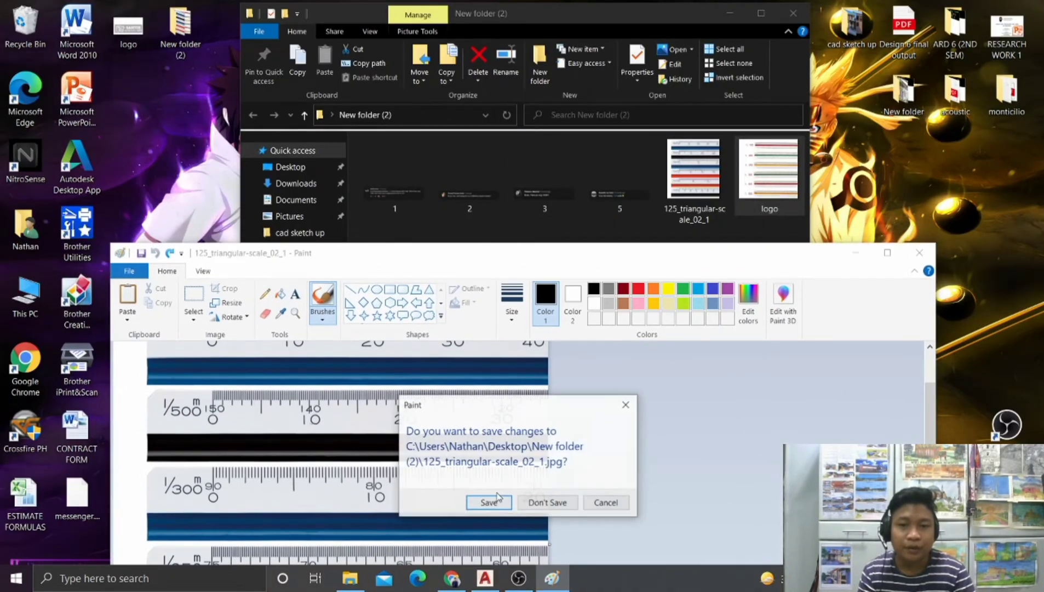
click(549, 502)
click(888, 252)
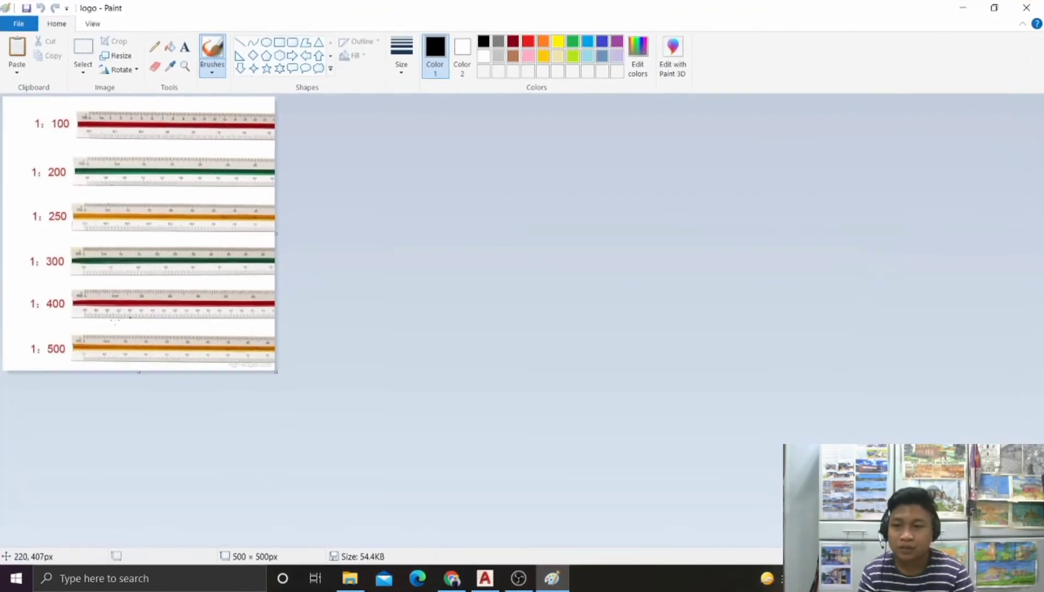
Circle the 1:400 label and hand-write 800 beside it
ctrl+scroll(80, 341, up, 3)
ctrl+scroll(184, 371, down, 1)
scroll(194, 360, down, 3)
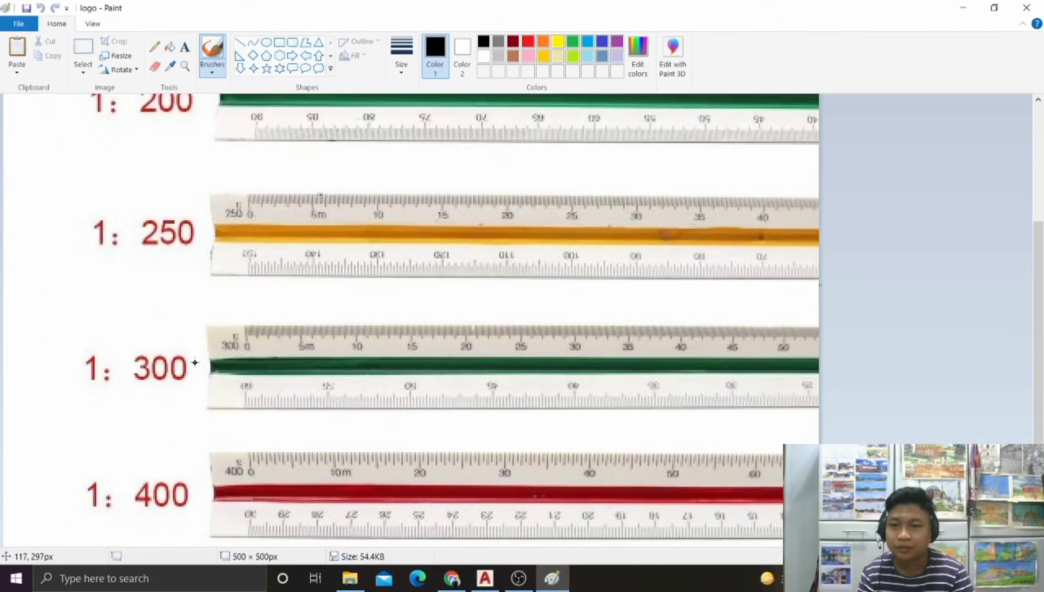
scroll(191, 362, down, 2)
scroll(191, 362, down, 1)
mouse_move(183, 321)
mouse_down()
mouse_move(196, 372)
mouse_move(181, 312)
mouse_up()
mouse_move(128, 263)
mouse_down()
mouse_move(166, 276)
mouse_move(203, 262)
mouse_up()
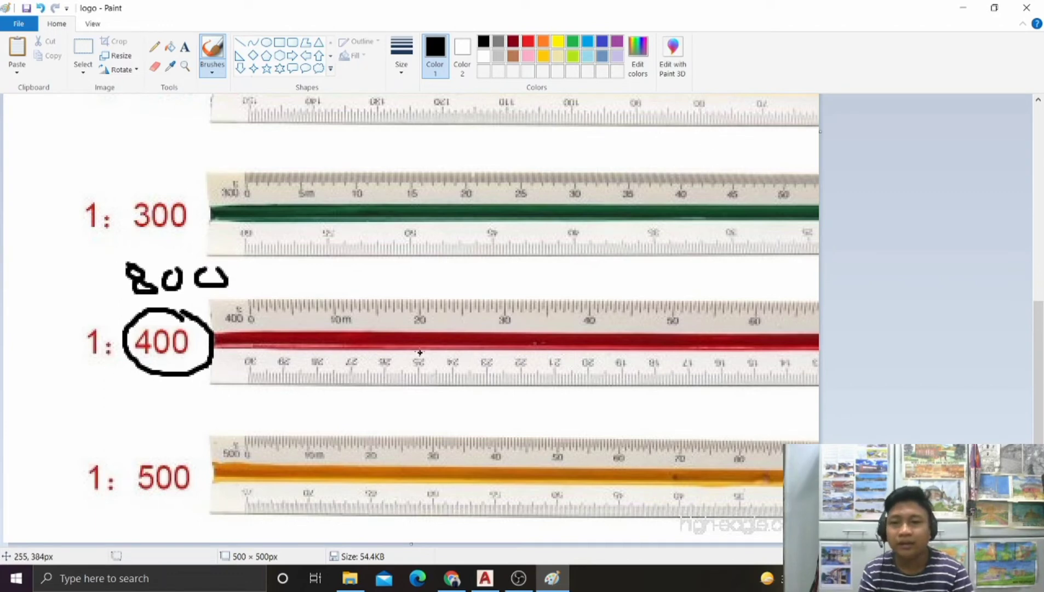
Hand-write 10, 20, 30 and 40 above the red ruler
drag(328, 273, 330, 294)
drag(344, 272, 342, 273)
mouse_move(414, 277)
mouse_down()
mouse_move(432, 295)
mouse_move(447, 281)
mouse_move(506, 285)
mouse_move(477, 295)
mouse_move(515, 276)
mouse_up()
drag(584, 273, 596, 287)
mouse_move(590, 272)
mouse_down()
mouse_move(588, 296)
mouse_move(606, 271)
mouse_up()
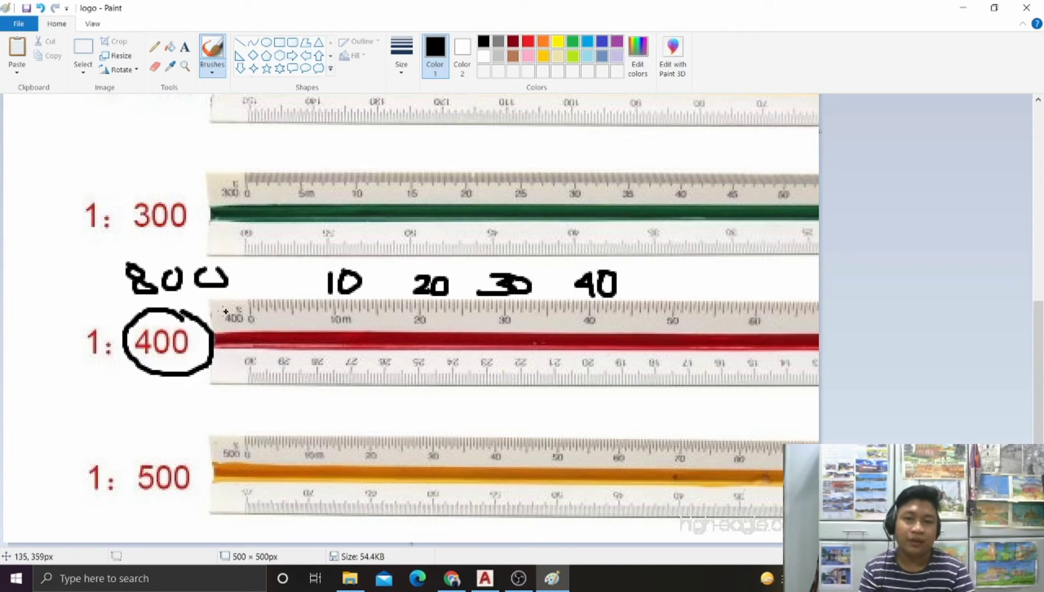
click(976, 7)
View image 5's viewer question in Photos, then return to Paint
double_click(614, 189)
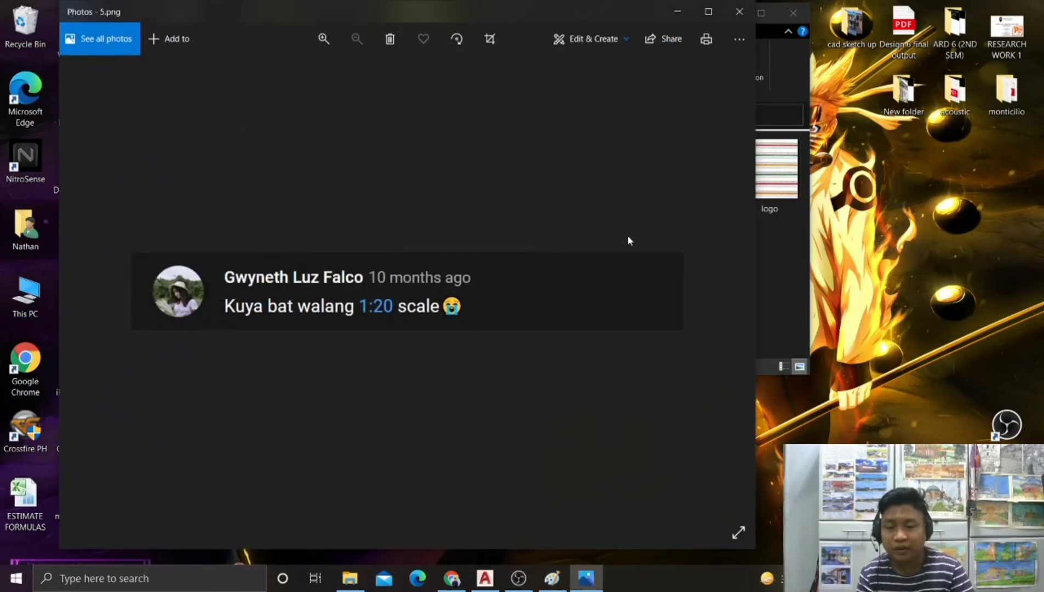
click(739, 12)
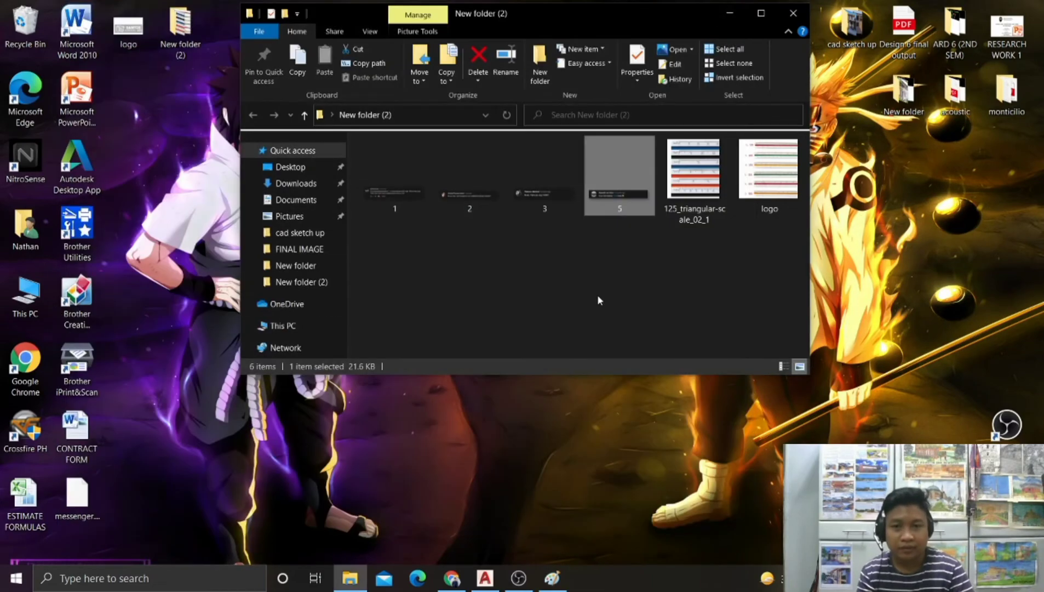
click(552, 578)
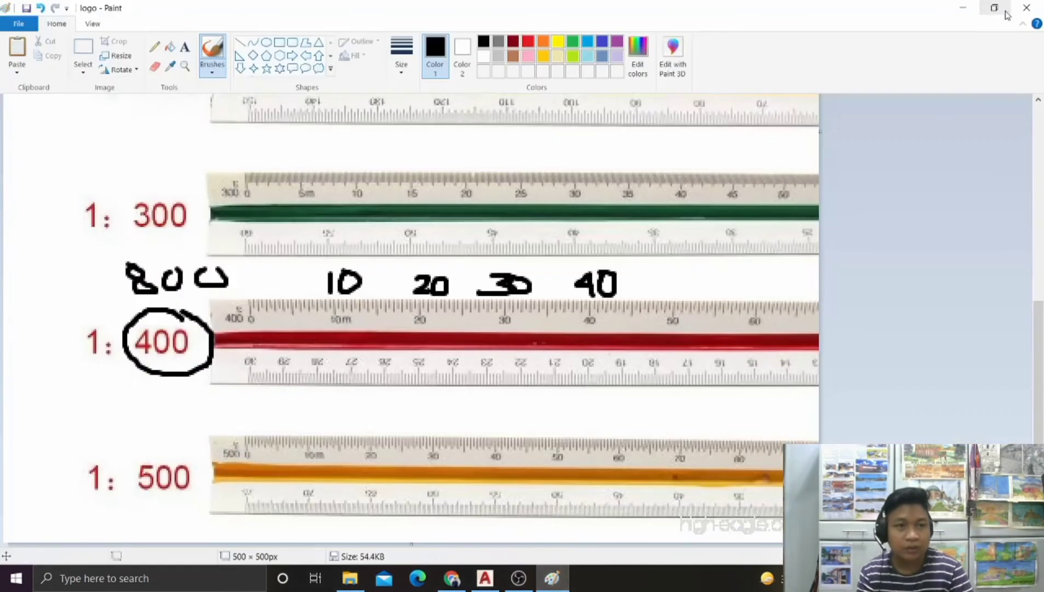
click(995, 9)
Open the triangular-scale picture in Paint without saving the logo annotations
click(920, 253)
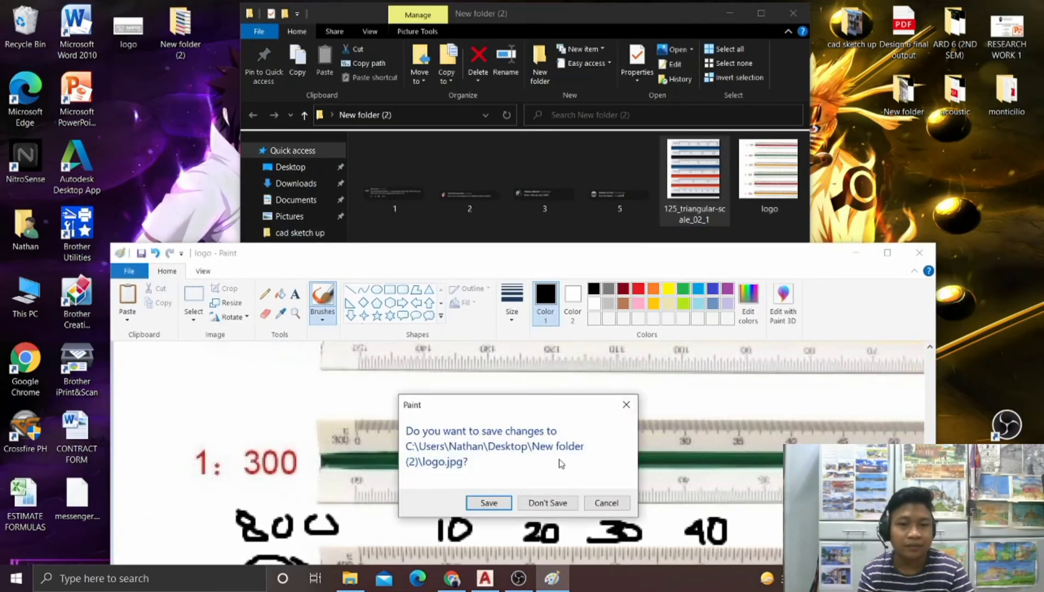
click(548, 502)
click(888, 252)
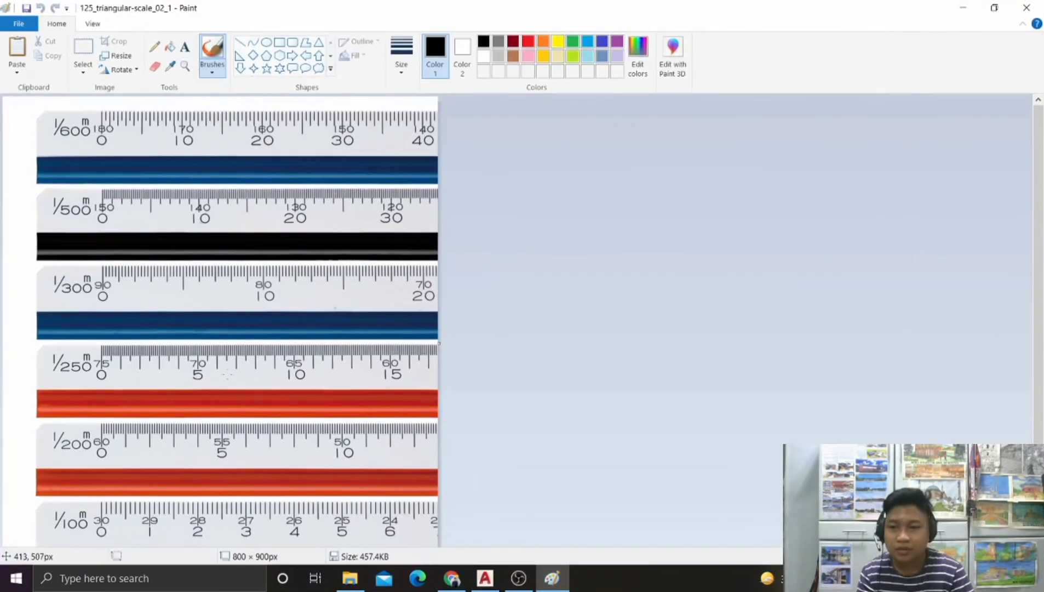
scroll(209, 307, down, 3)
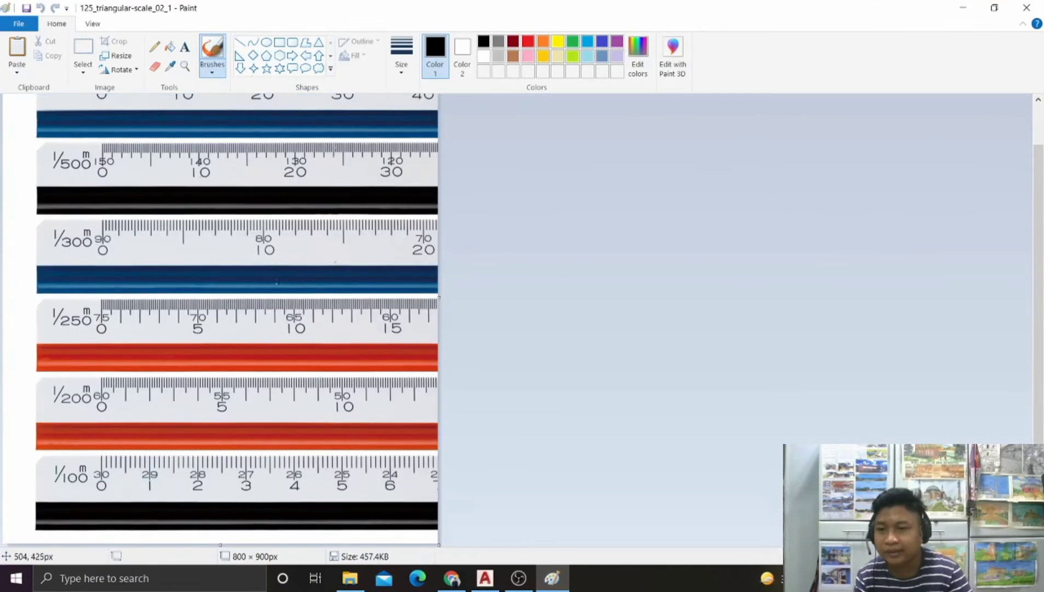
Brush marks onto the 1/200 scale, then undo them all
click(218, 67)
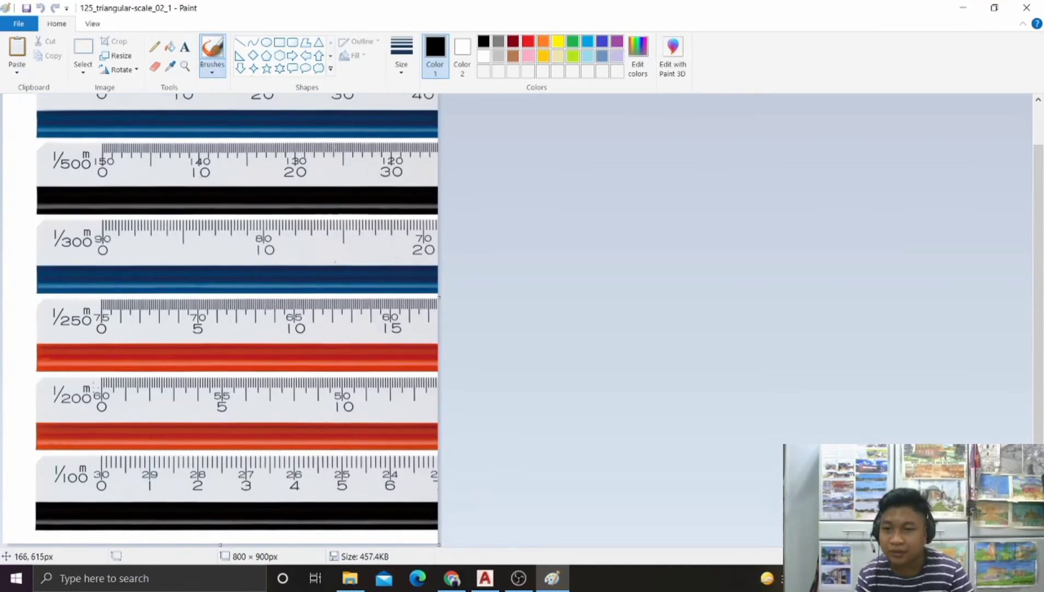
drag(94, 386, 82, 413)
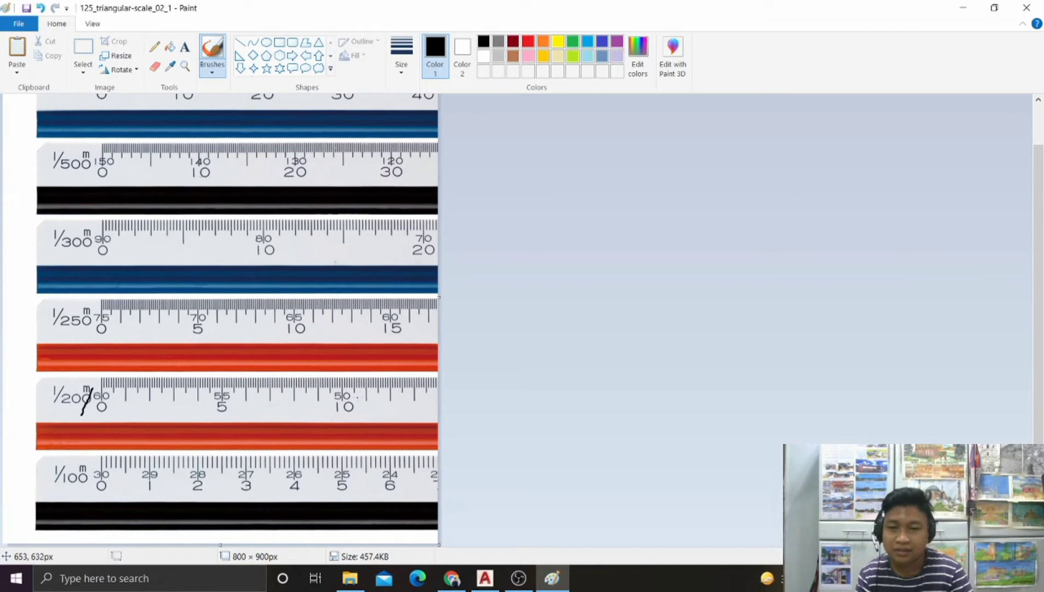
drag(361, 396, 352, 414)
key(ctrl+z)
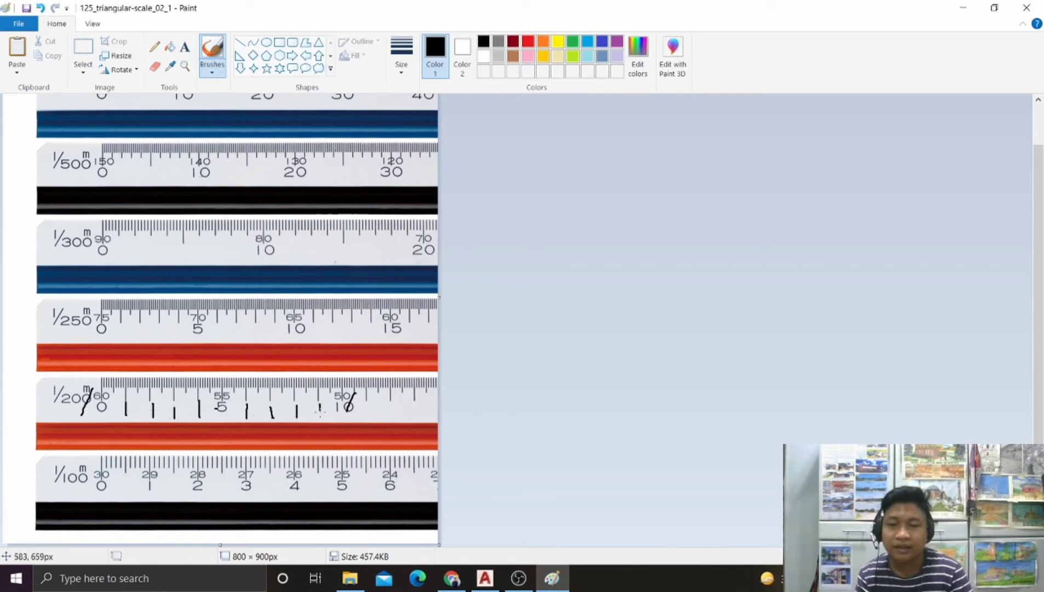
key(ctrl+z)
key(ctrl+z)
key(ctrl+z)
key(ctrl+z)
key(ctrl+z)
key(ctrl+z)
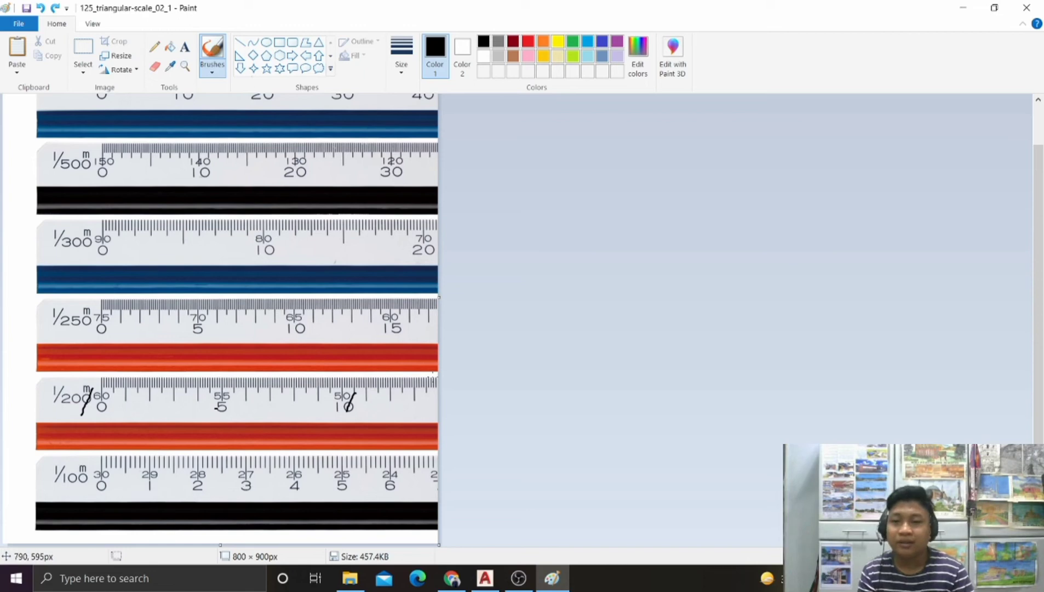
key(ctrl+z)
key(ctrl+z)
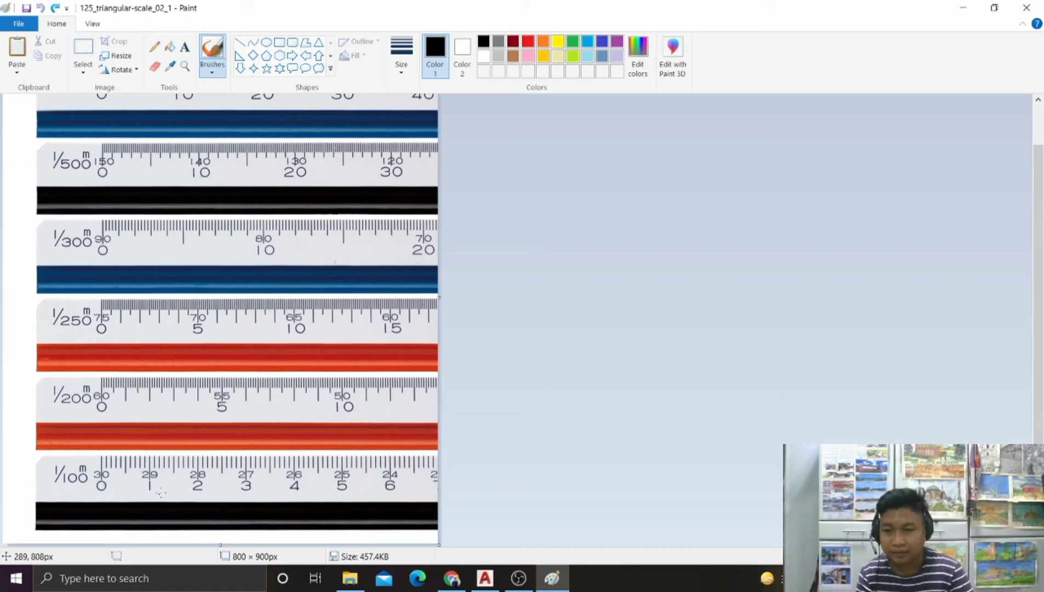
Draw a black tick above 1 on the 1/100 scale, then bring OBS Studio forward
drag(151, 440, 150, 458)
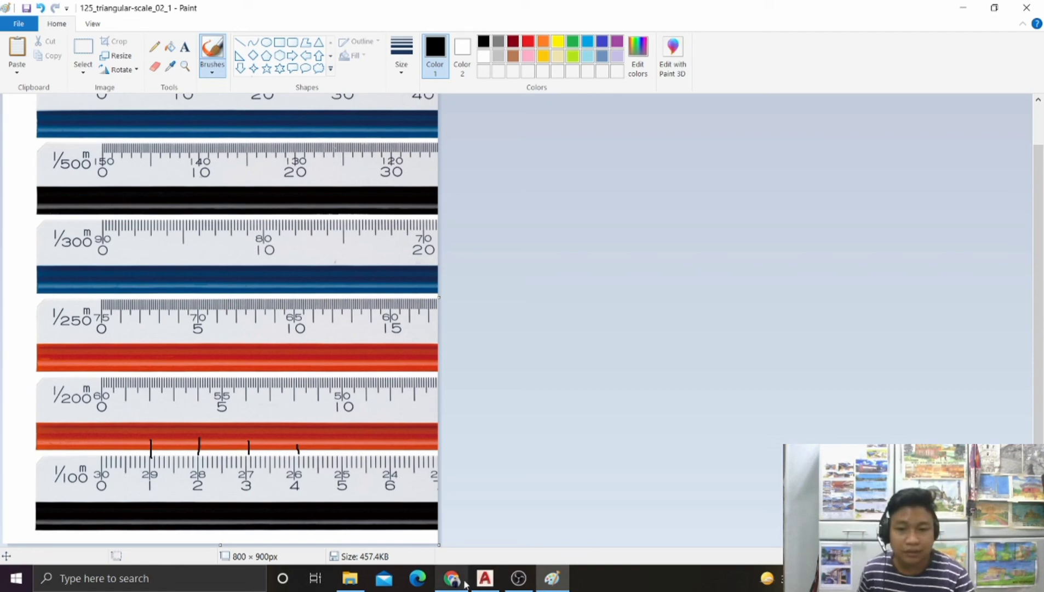
click(519, 578)
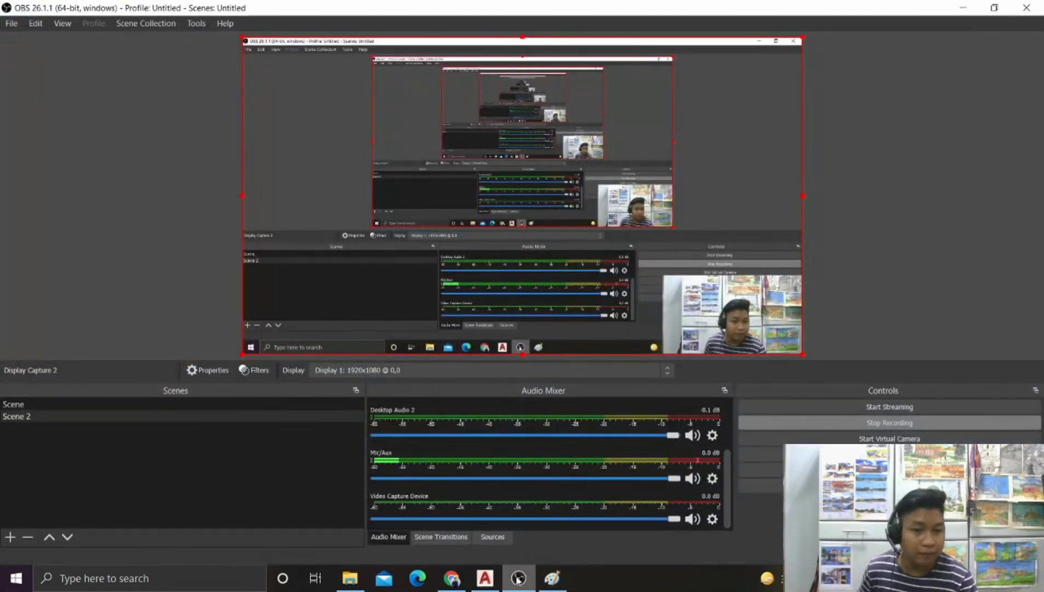
Minimize OBS and close Paint without saving the ruler marks
click(963, 8)
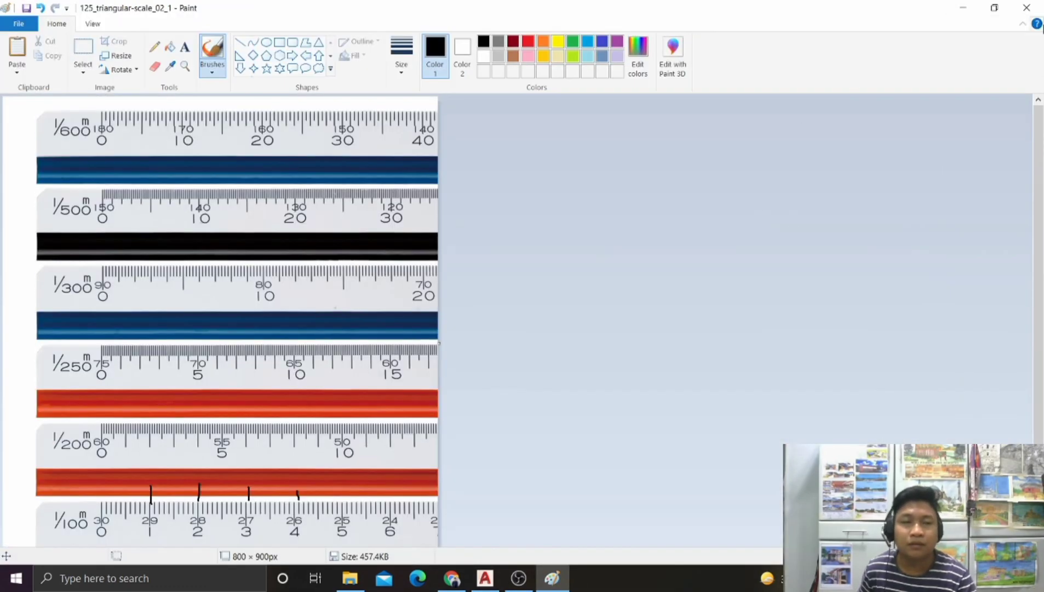
click(1026, 8)
click(566, 308)
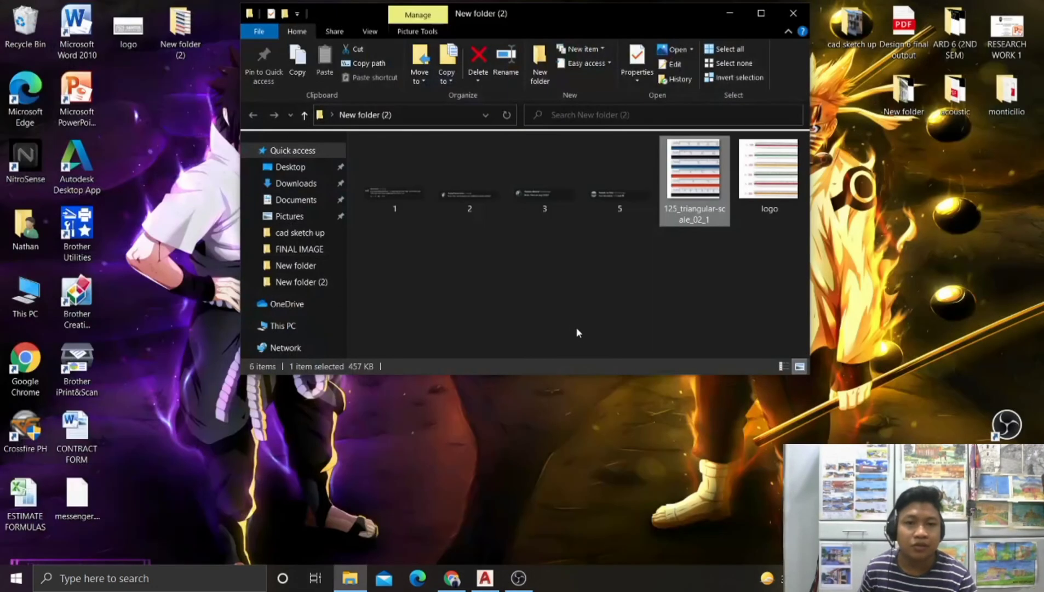
Reopen and close 5.png's 1:20 scale question, then return to OBS Studio
double_click(631, 198)
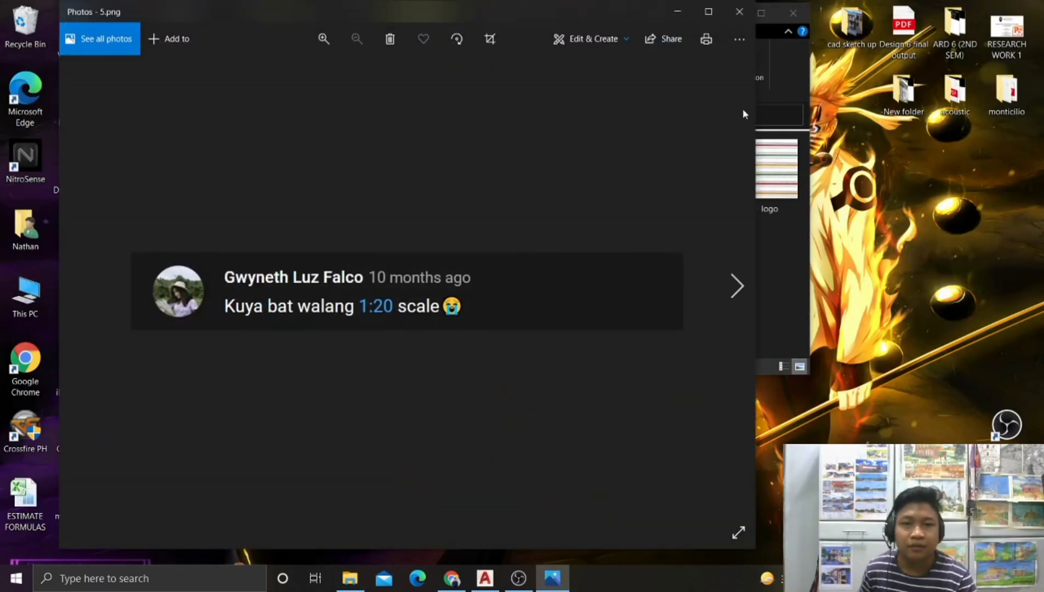
click(739, 12)
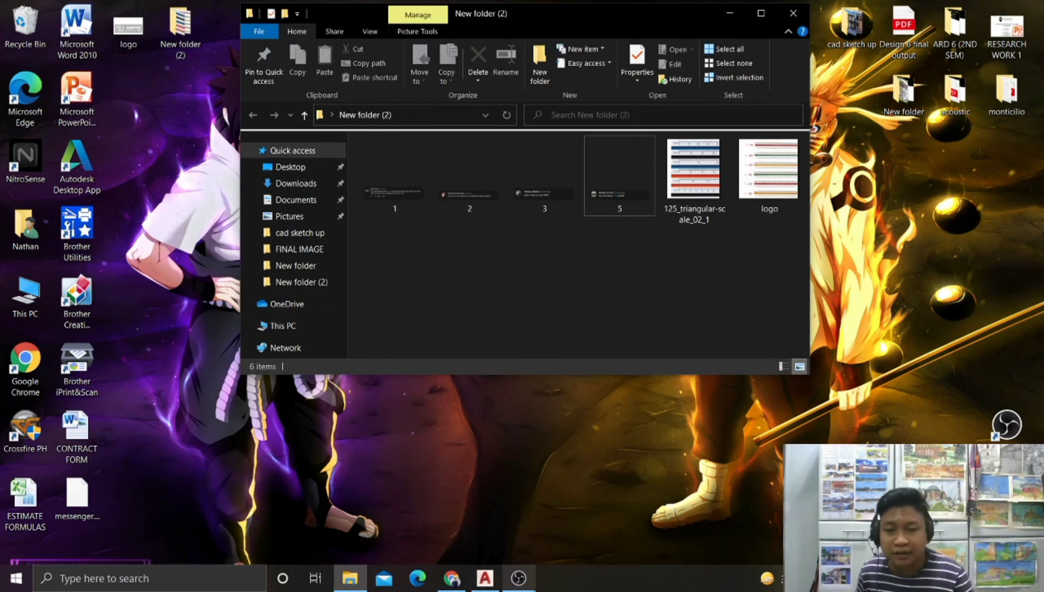
click(518, 578)
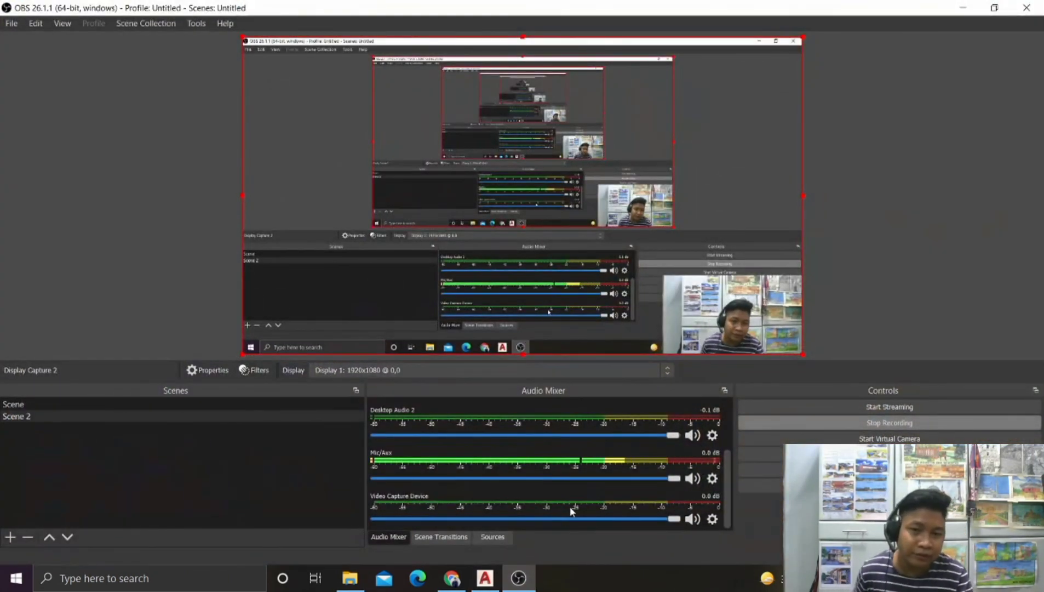